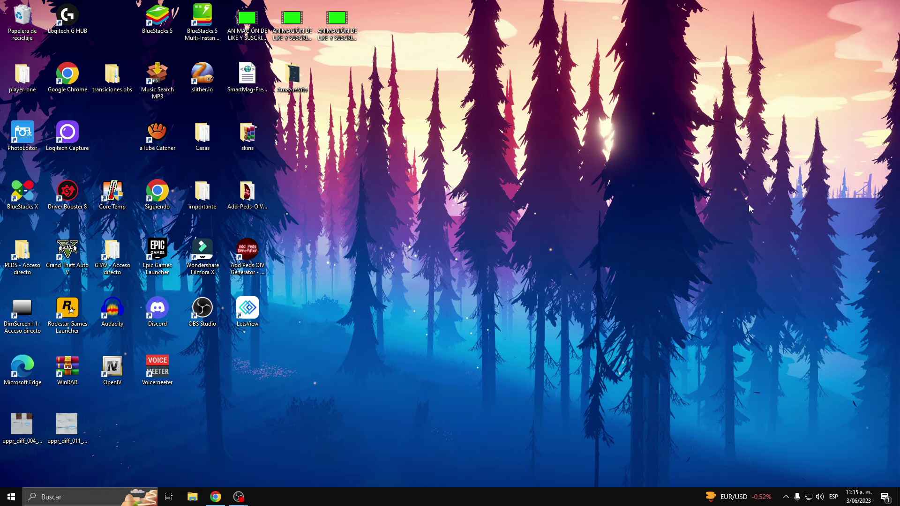
- Search Google in Chrome for "obs descargar" and open the official OBS Studio download page
{"action": "left_click", "coordinate": [216, 499]}
{"action": "left_click", "coordinate": [363, 196]}
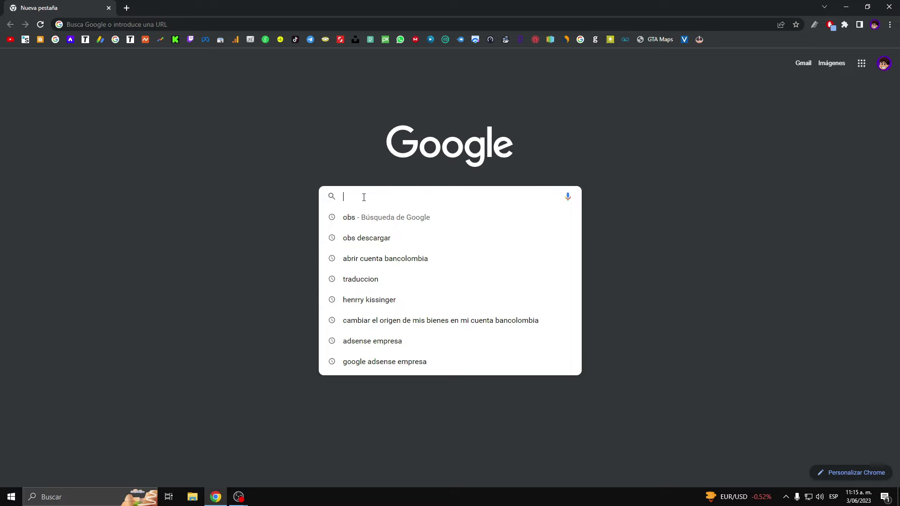
{"action": "left_click", "coordinate": [364, 216]}
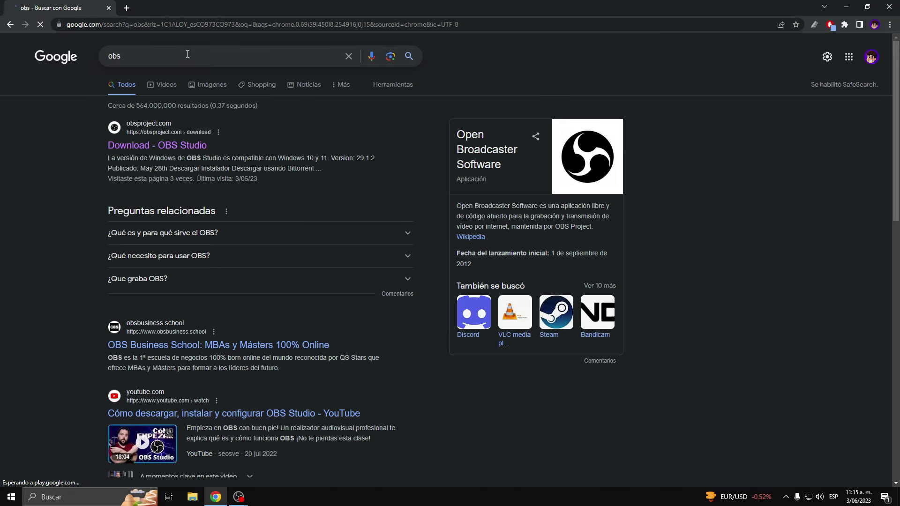
{"action": "left_click", "coordinate": [390, 56]}
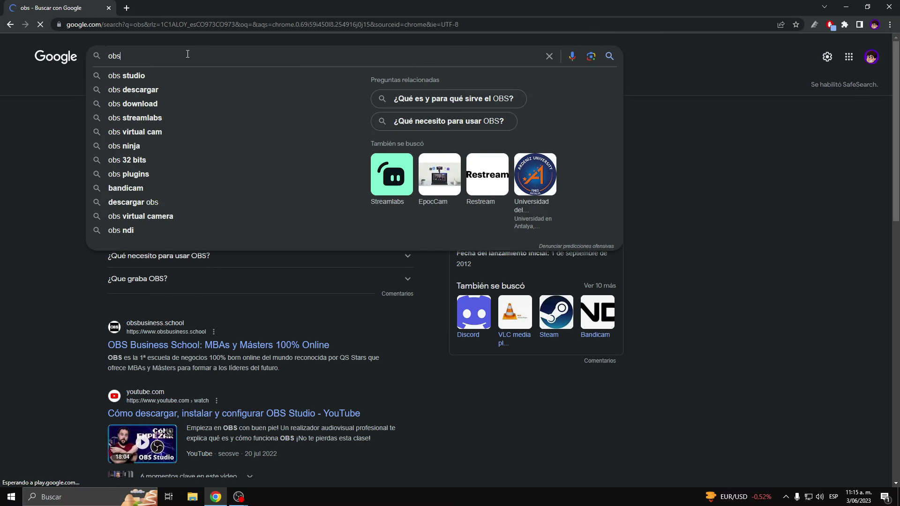
{"action": "left_click", "coordinate": [155, 89]}
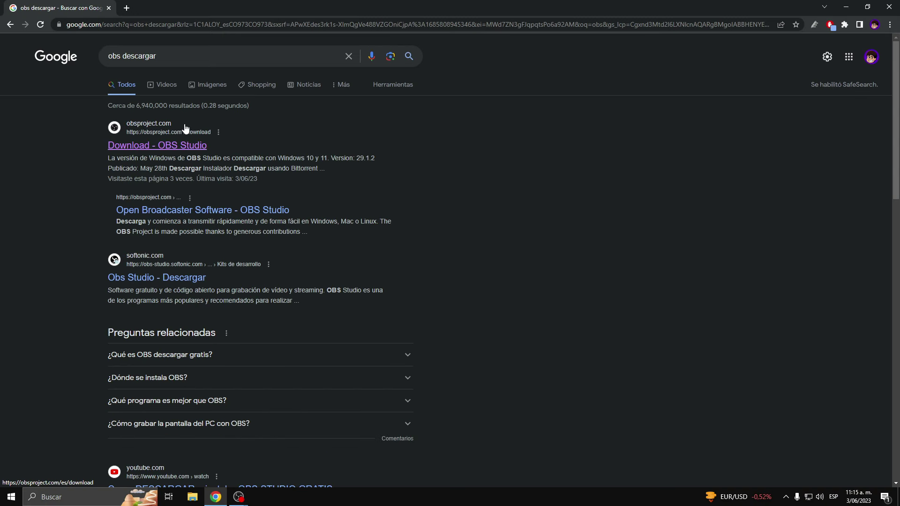
{"action": "left_click", "coordinate": [177, 143]}
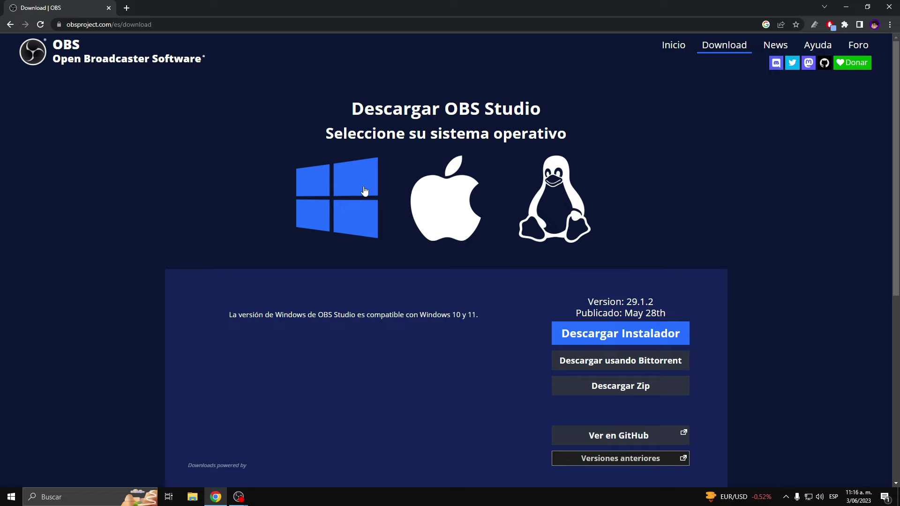
- Select the Windows version of OBS Studio, download its 29.1.2 installer and allow the file to be kept
{"action": "left_click", "coordinate": [453, 196]}
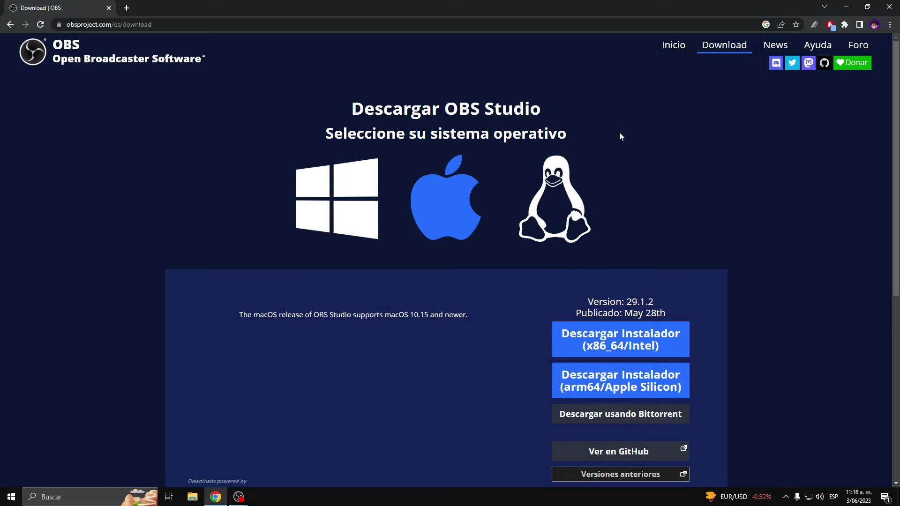
{"action": "left_click", "coordinate": [353, 190]}
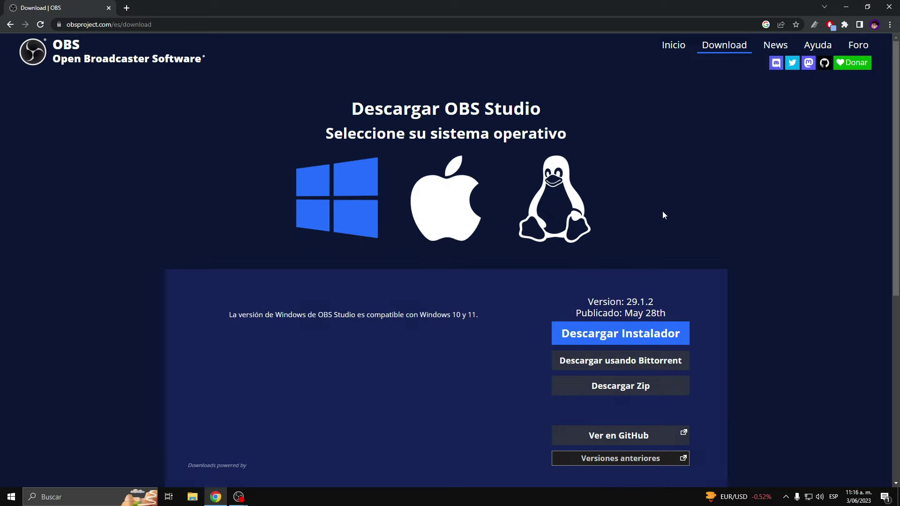
{"action": "scroll", "coordinate": [666, 215], "scroll_direction": "down", "scroll_amount": 1}
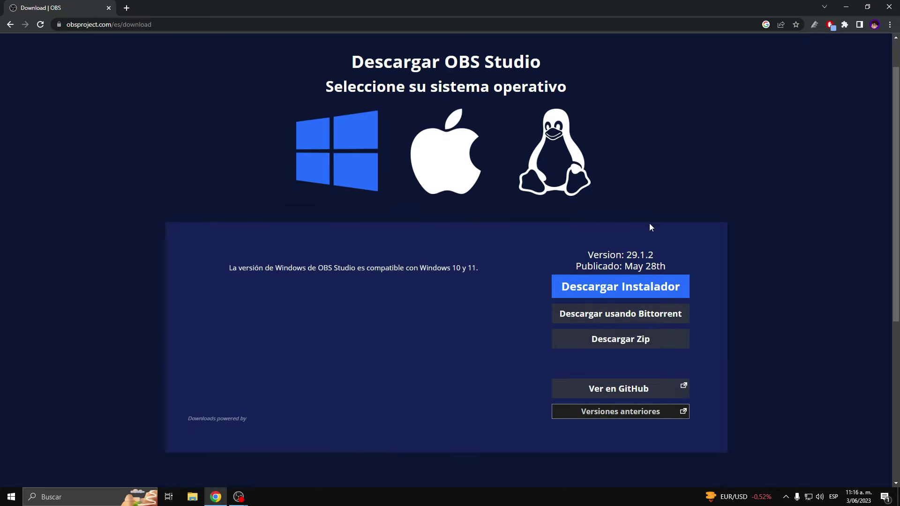
{"action": "left_click", "coordinate": [610, 287]}
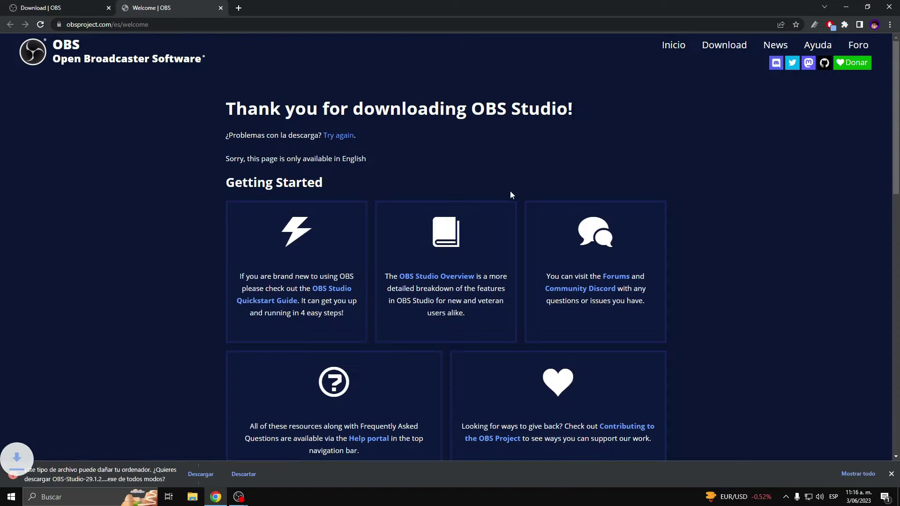
{"action": "left_click", "coordinate": [196, 474]}
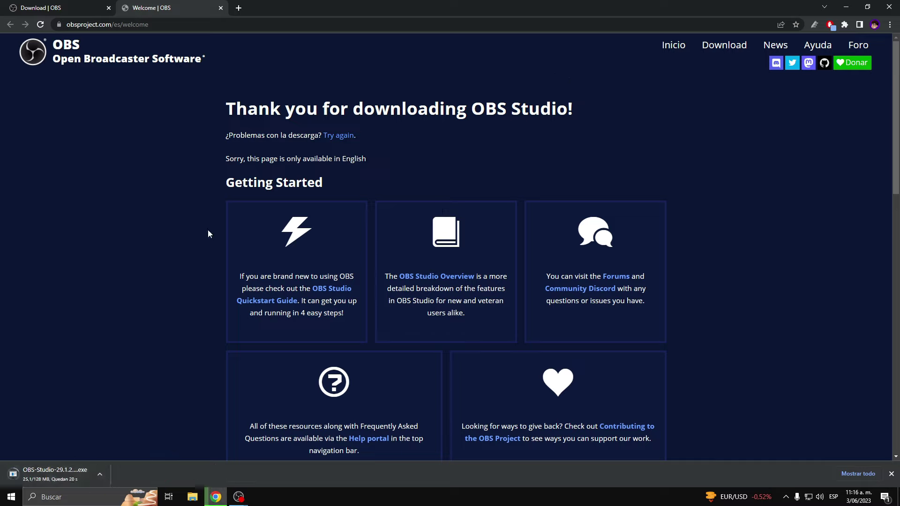
- Cancel the running OBS Studio installer download in the browser's download list and minimize the browser
{"action": "left_click", "coordinate": [857, 473]}
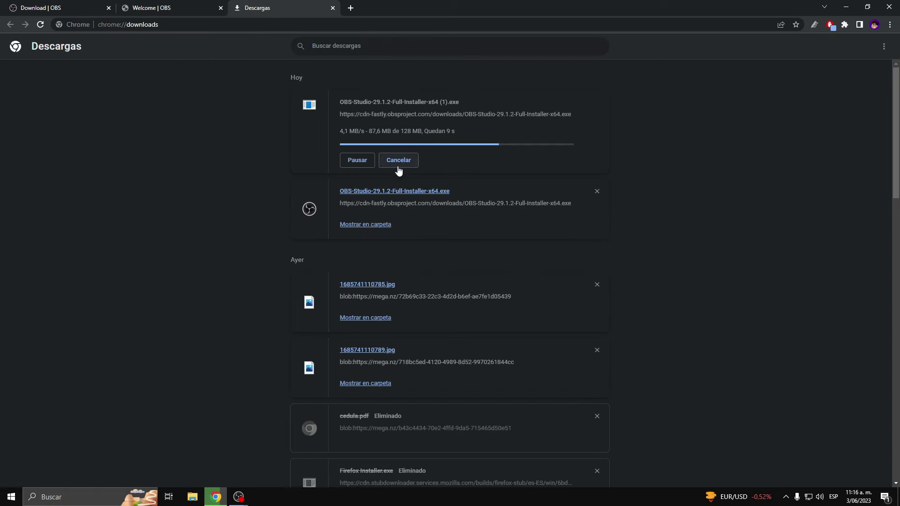
{"action": "left_click", "coordinate": [398, 162]}
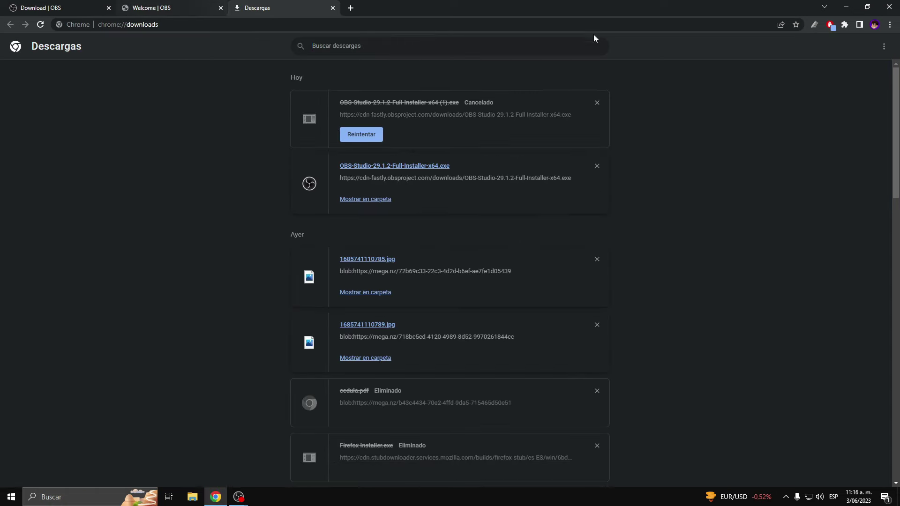
{"action": "left_click", "coordinate": [846, 7]}
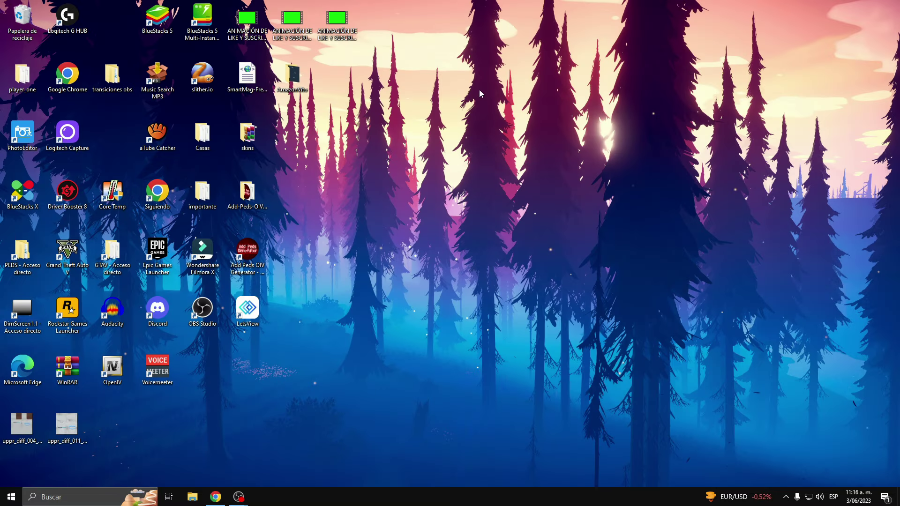
- Launch a second OBS Studio instance, bring the window that is not recording to the front and reposition it
{"action": "double_click", "coordinate": [203, 310]}
{"action": "mouse_move", "coordinate": [251, 489]}
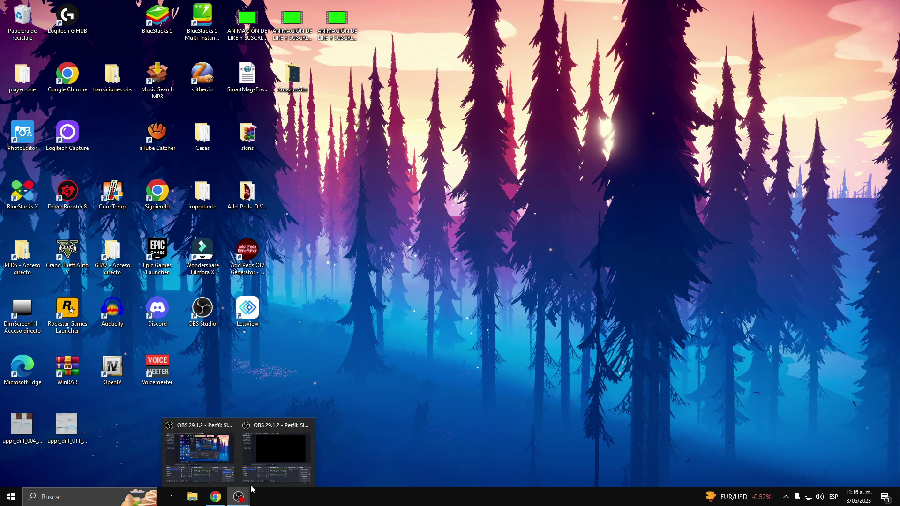
{"action": "left_click", "coordinate": [200, 452]}
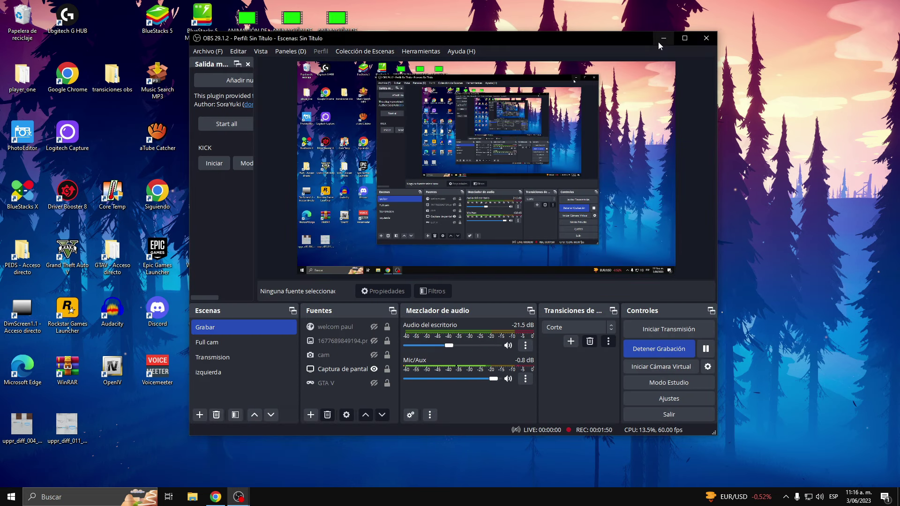
{"action": "left_click", "coordinate": [663, 39]}
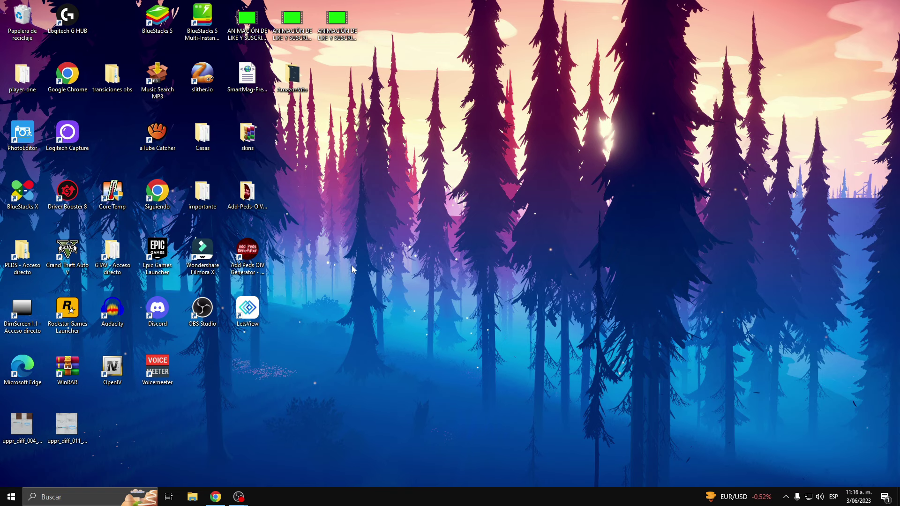
{"action": "mouse_move", "coordinate": [239, 496]}
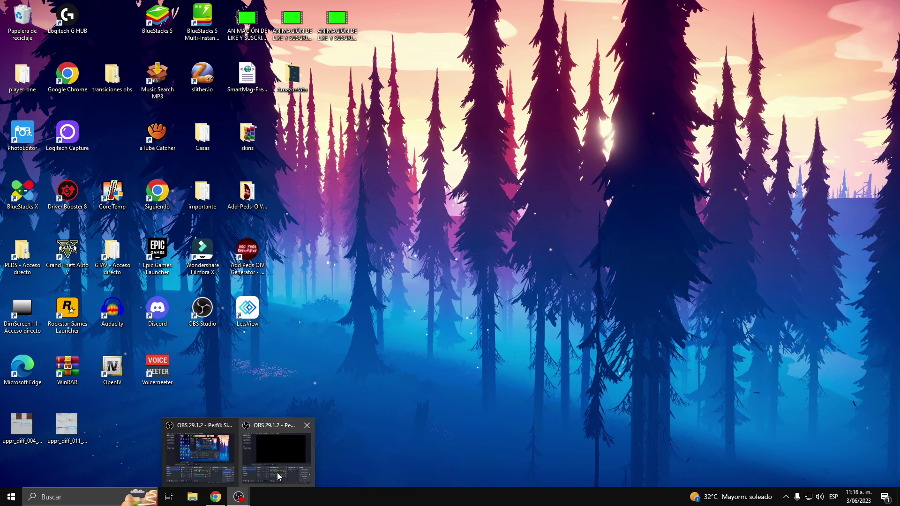
{"action": "left_click", "coordinate": [200, 452]}
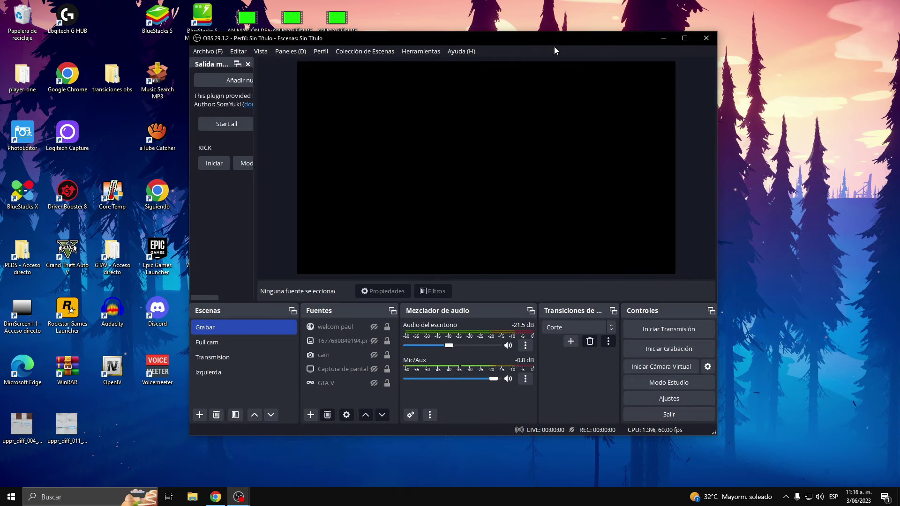
{"action": "left_click_drag", "start_coordinate": [551, 41], "coordinate": [586, 27]}
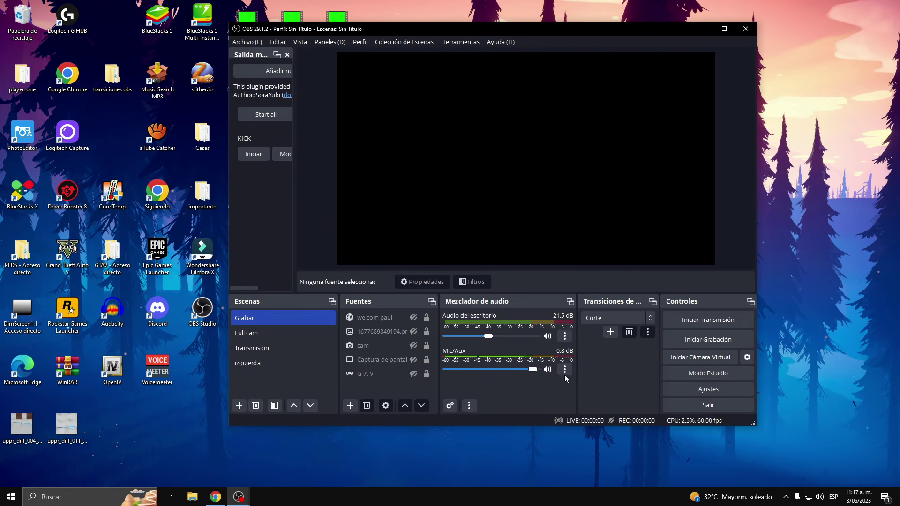
- Open the OBS settings, try Facebook Live as the streaming service and set it back to Twitch
{"action": "left_click", "coordinate": [712, 389]}
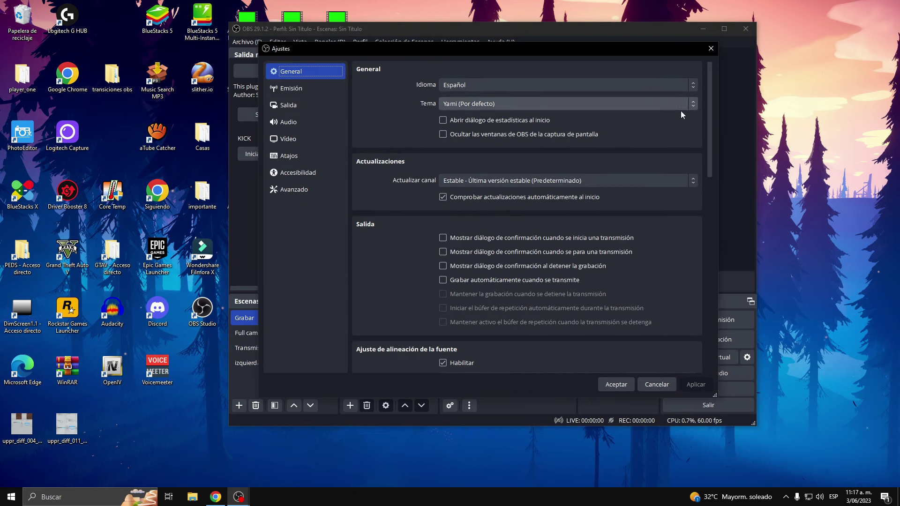
{"action": "left_click_drag", "start_coordinate": [707, 125], "coordinate": [710, 83]}
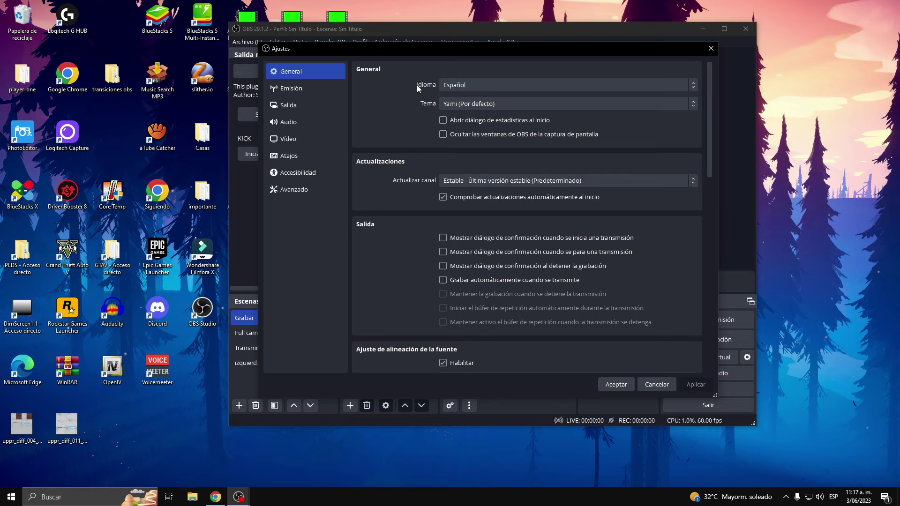
{"action": "left_click", "coordinate": [313, 92]}
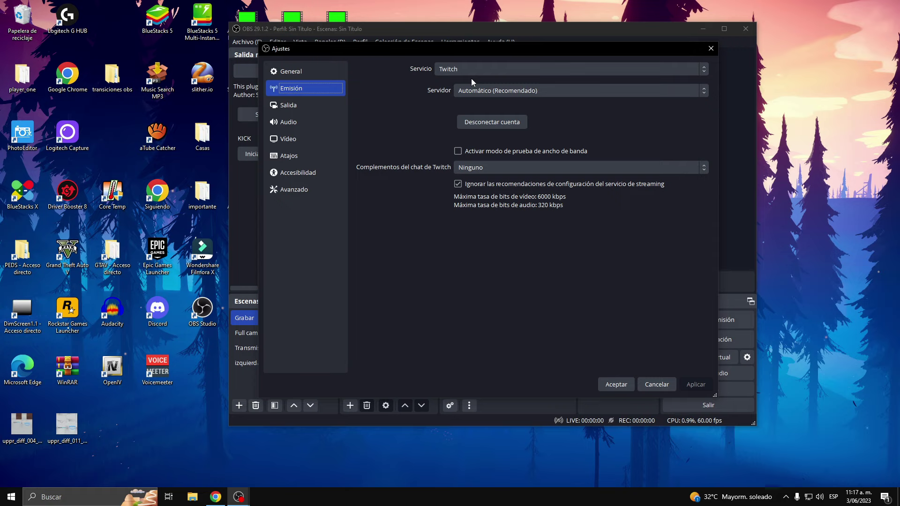
{"action": "left_click", "coordinate": [459, 70]}
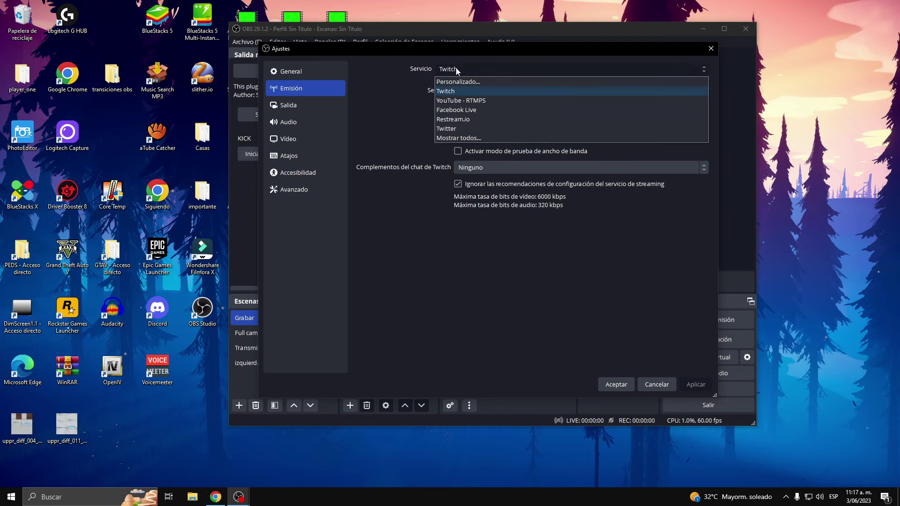
{"action": "left_click", "coordinate": [458, 113]}
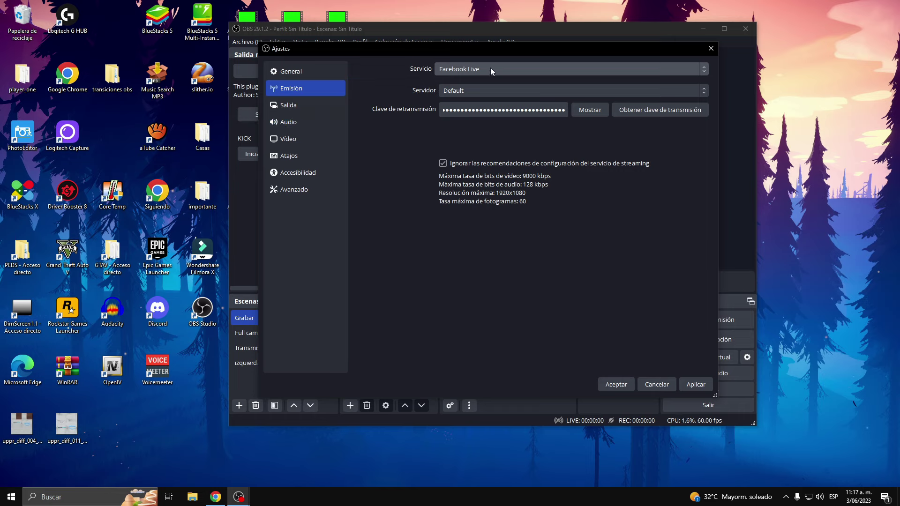
{"action": "scroll", "coordinate": [491, 69], "scroll_direction": "up", "scroll_amount": 3}
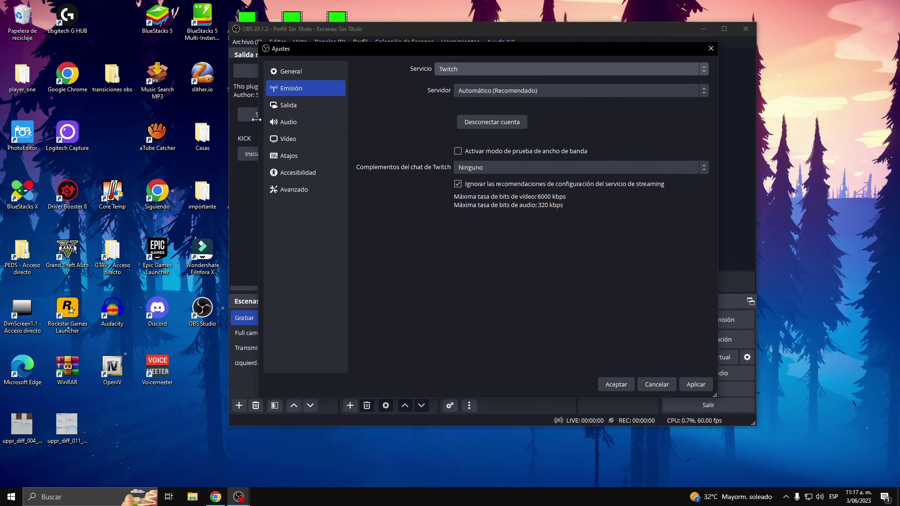
- In the streaming output settings, choose FFmpeg AAC as audio encoder and NVIDIA NVENC H.264 as video encoder
{"action": "left_click", "coordinate": [291, 107]}
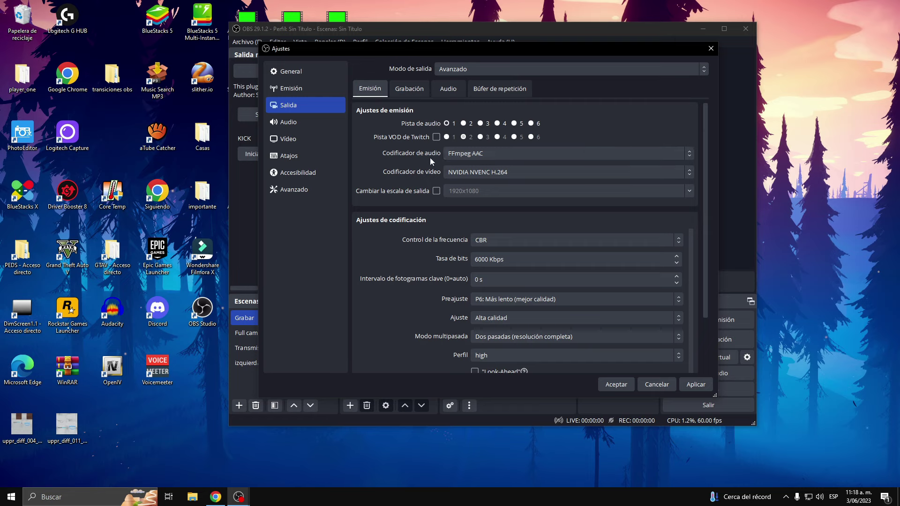
{"action": "left_click", "coordinate": [517, 154]}
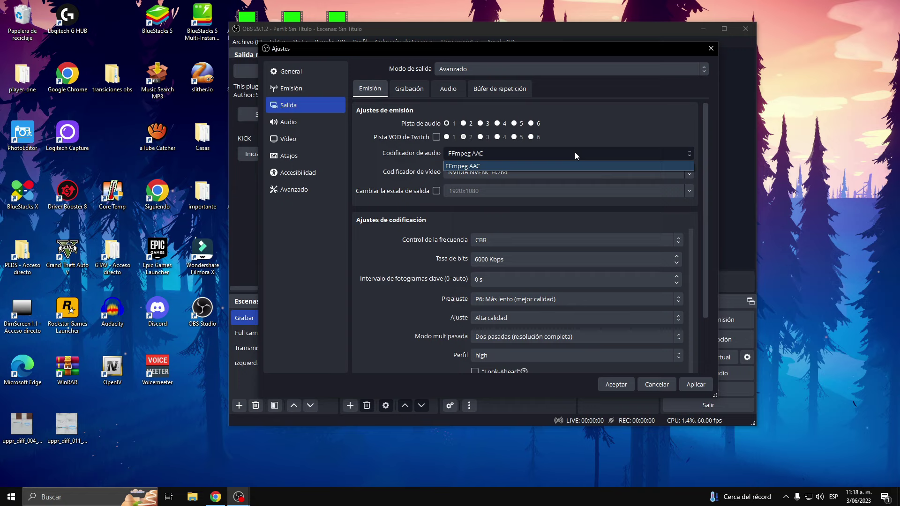
{"action": "left_click", "coordinate": [497, 165]}
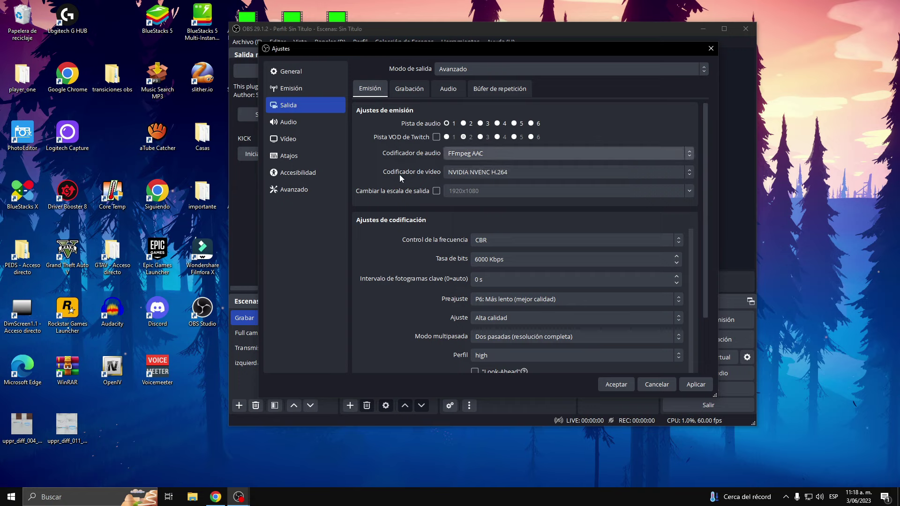
{"action": "left_click", "coordinate": [581, 175]}
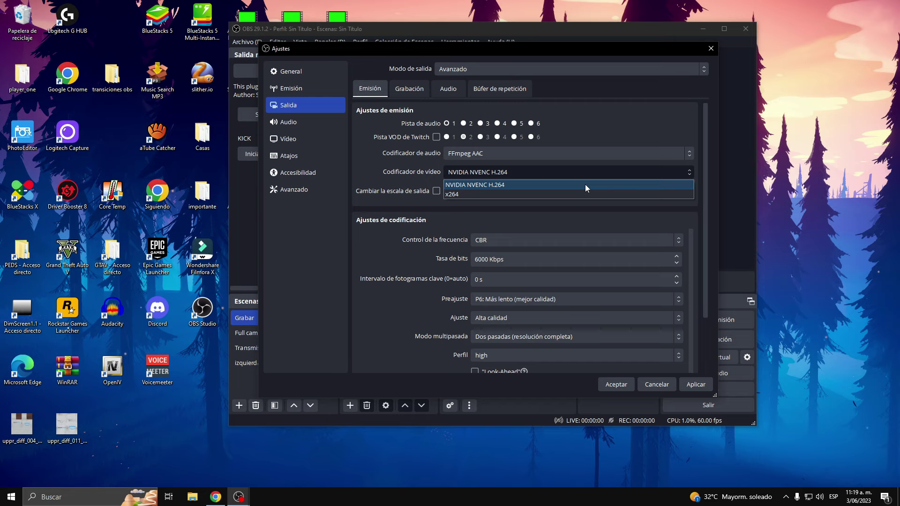
{"action": "left_click", "coordinate": [513, 185]}
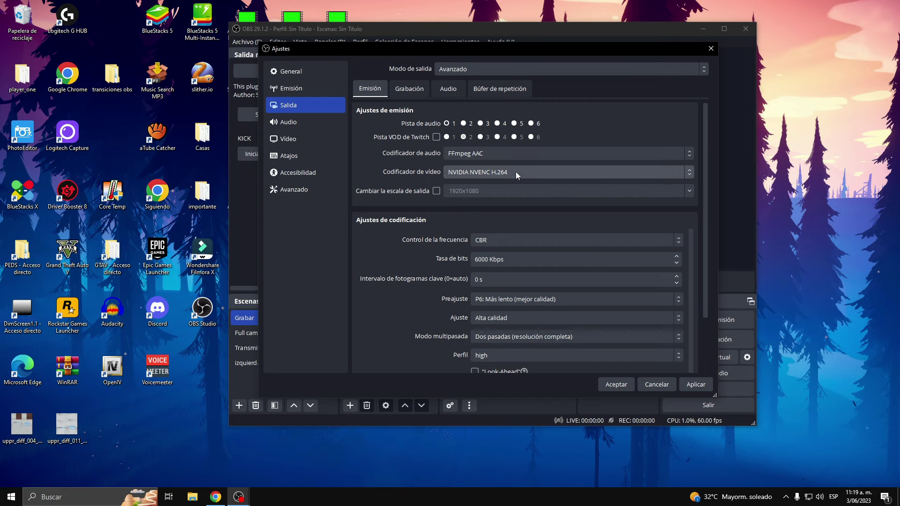
- Try x264 as the streaming video encoder, and switch back to NVIDIA NVENC H.264
{"action": "left_click", "coordinate": [516, 171]}
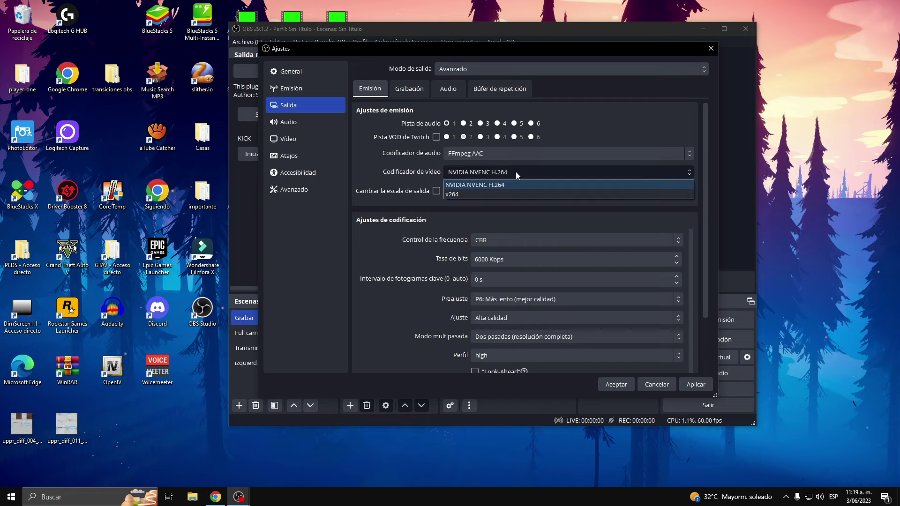
{"action": "left_click", "coordinate": [457, 194]}
{"action": "left_click", "coordinate": [482, 175]}
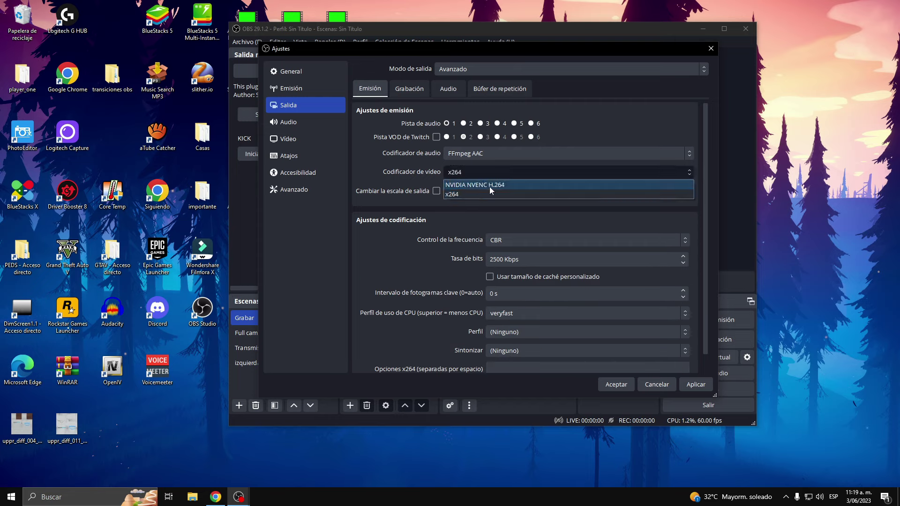
{"action": "left_click", "coordinate": [498, 186]}
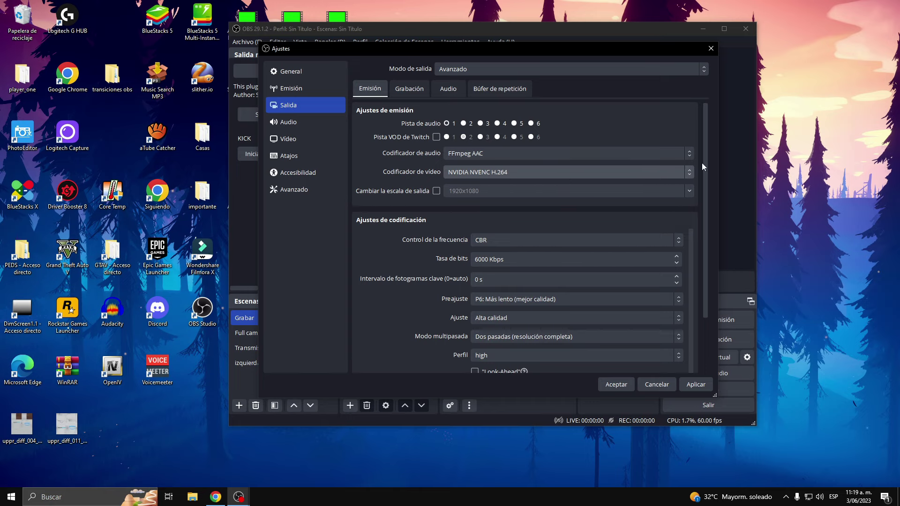
- Enable rescaling of the streaming output at 1920x1080
{"action": "mouse_move", "coordinate": [701, 166]}
{"action": "left_mouse_down"}
{"action": "mouse_move", "coordinate": [707, 220]}
{"action": "mouse_move", "coordinate": [709, 167]}
{"action": "left_mouse_up"}
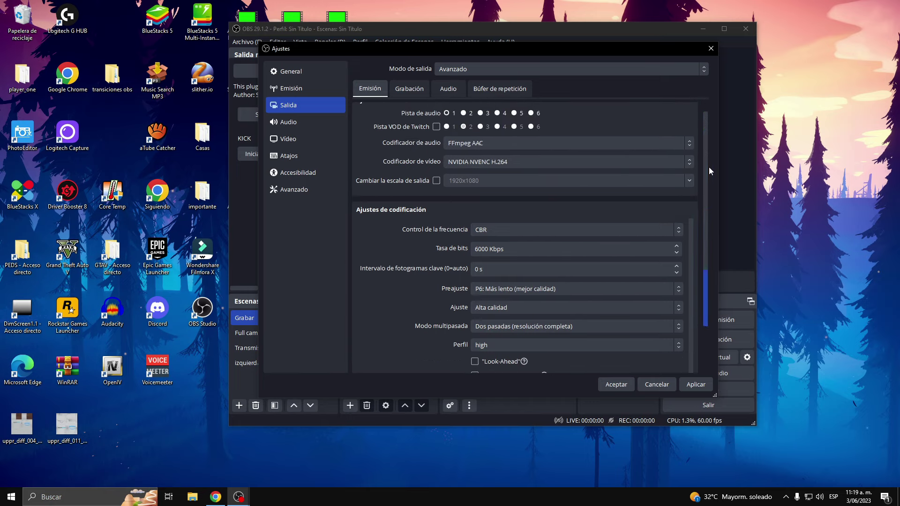
{"action": "left_click", "coordinate": [435, 181]}
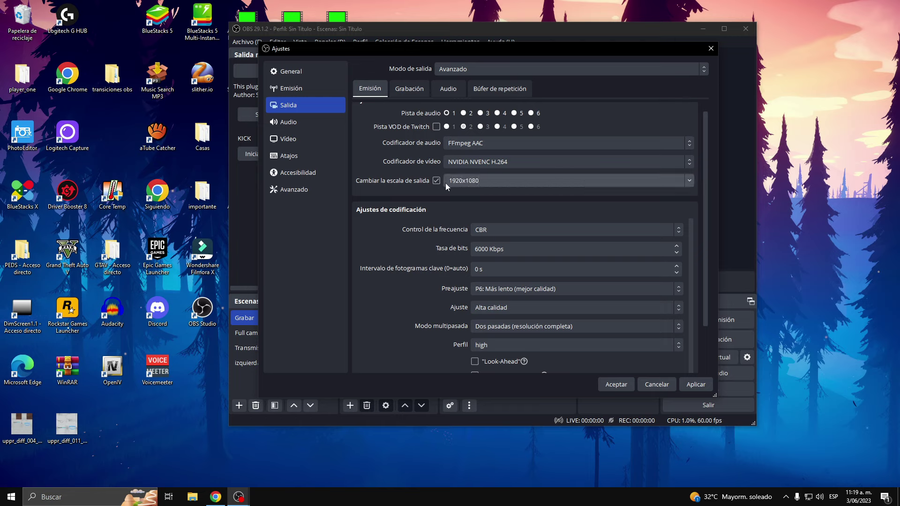
- Turn off rescaling of the streaming output and keep CBR as the streaming rate control
{"action": "left_click", "coordinate": [539, 182]}
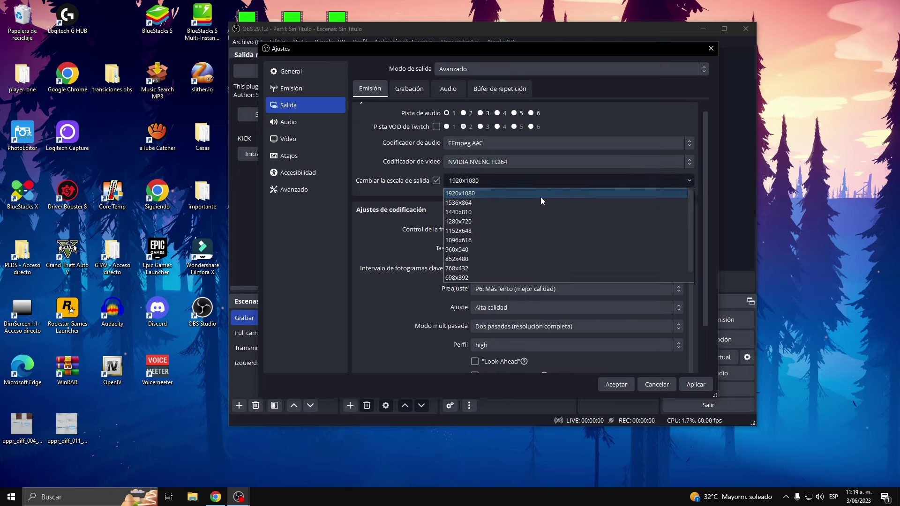
{"action": "left_click", "coordinate": [687, 180]}
{"action": "left_click", "coordinate": [687, 182]}
{"action": "left_click", "coordinate": [688, 182]}
{"action": "left_click", "coordinate": [436, 181]}
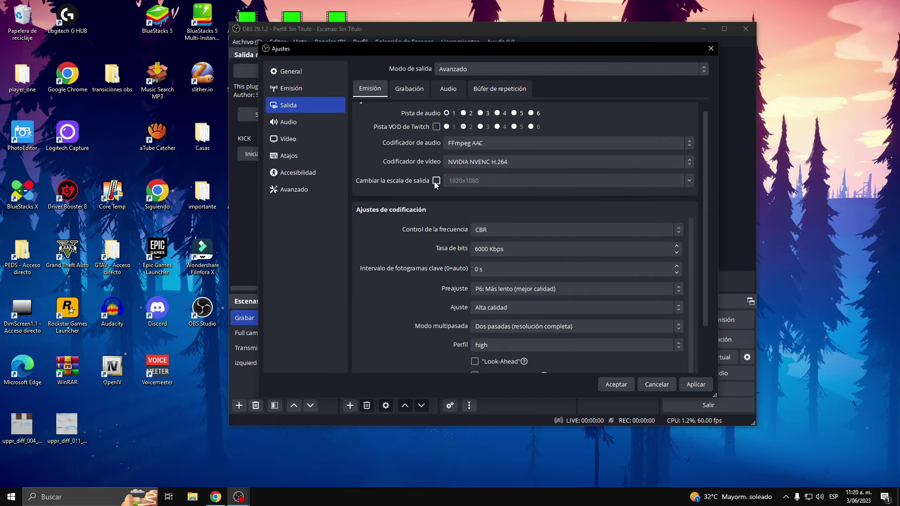
{"action": "scroll", "coordinate": [609, 211], "scroll_direction": "down", "scroll_amount": 1}
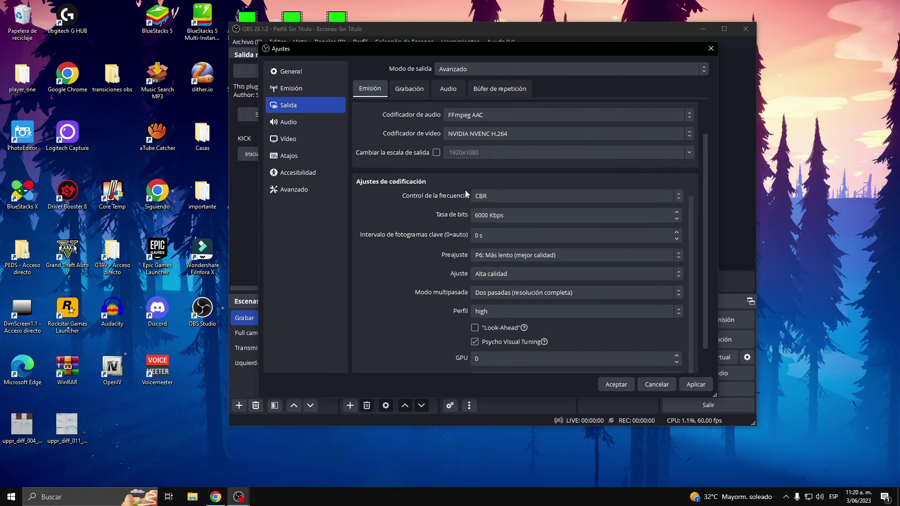
{"action": "left_click", "coordinate": [490, 197]}
{"action": "left_click", "coordinate": [492, 195]}
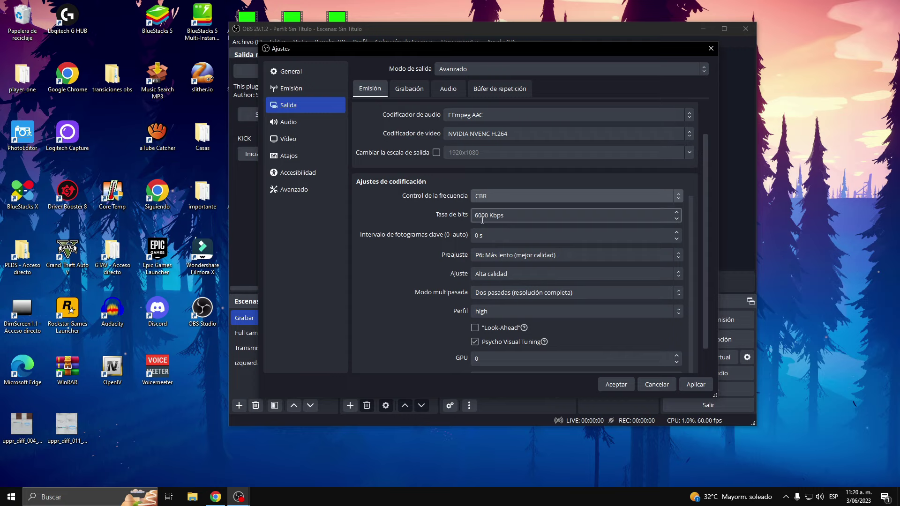
- Switch to Chrome, open speedtest.net in a new tab and run an internet speed test
{"action": "left_click", "coordinate": [216, 496]}
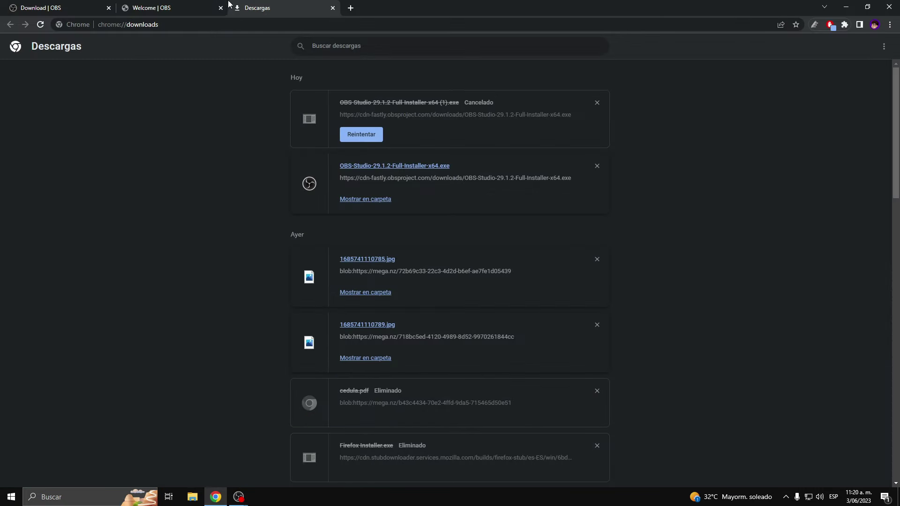
{"action": "left_click", "coordinate": [351, 8]}
{"action": "left_click", "coordinate": [490, 39]}
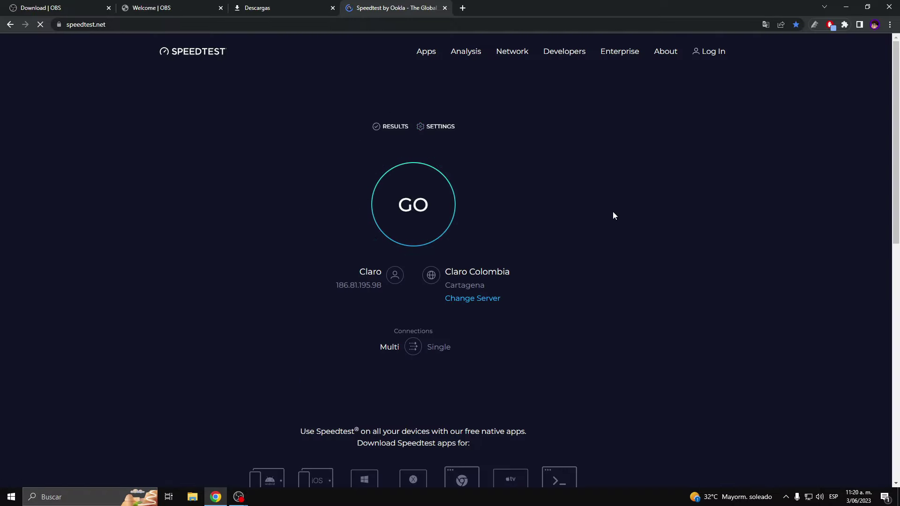
{"action": "left_click", "coordinate": [437, 201]}
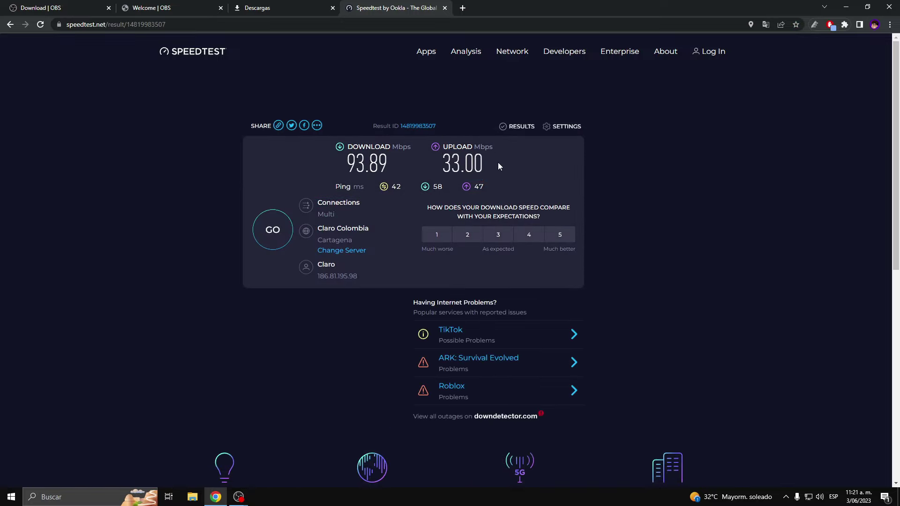
- Check the upload speed in the speed test result and return to the OBS output settings
{"action": "left_click_drag", "start_coordinate": [498, 163], "coordinate": [441, 164]}
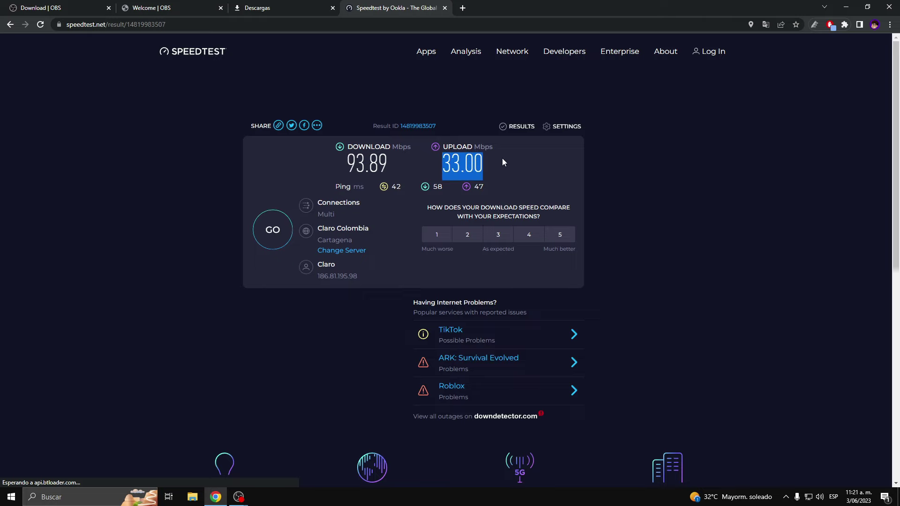
{"action": "left_click", "coordinate": [499, 150]}
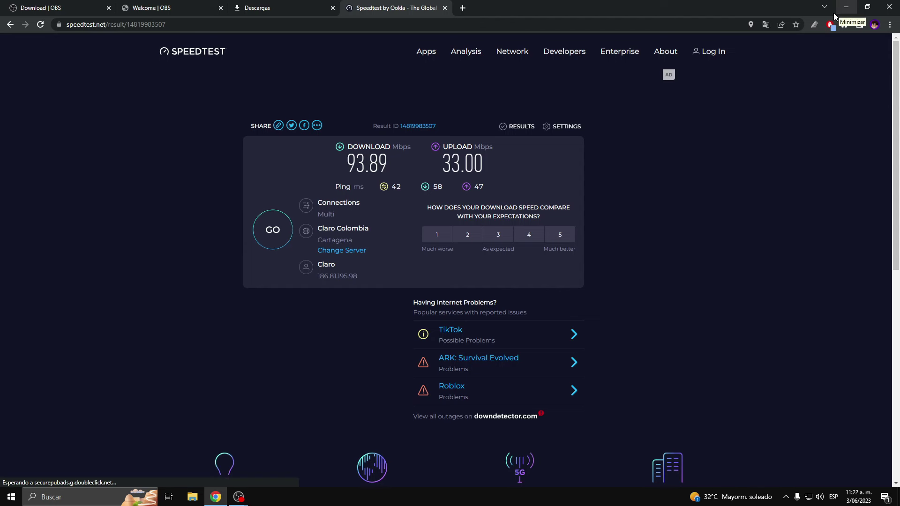
{"action": "left_click_drag", "start_coordinate": [507, 159], "coordinate": [432, 167]}
{"action": "left_click", "coordinate": [499, 160]}
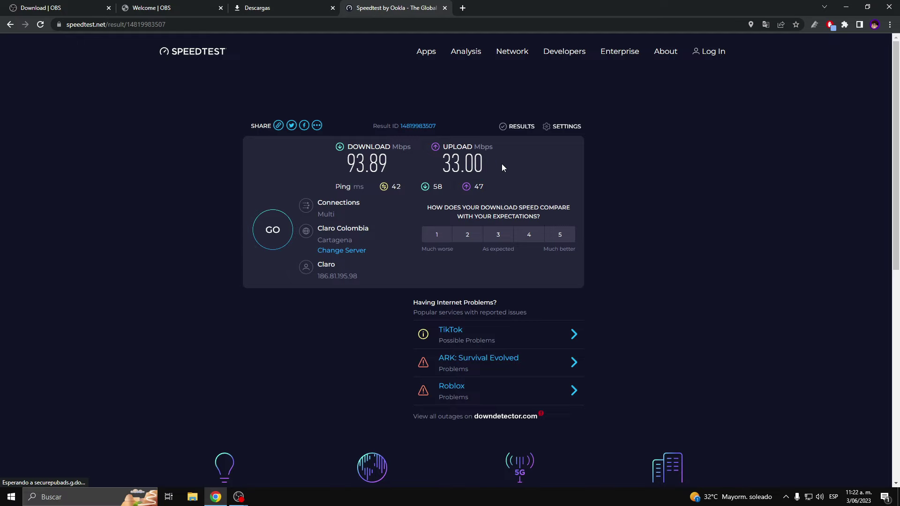
{"action": "left_click", "coordinate": [846, 7]}
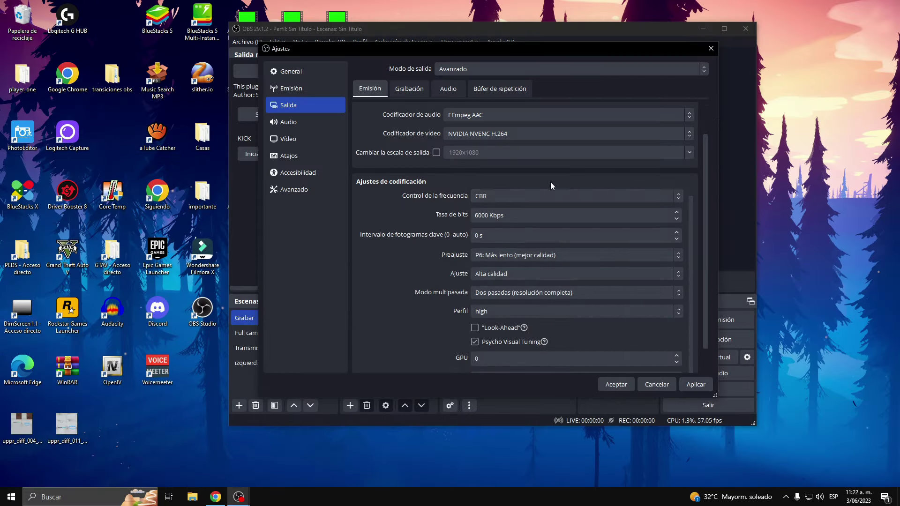
- Set the streaming bitrate to 6000 Kbps
{"action": "left_click", "coordinate": [475, 217]}
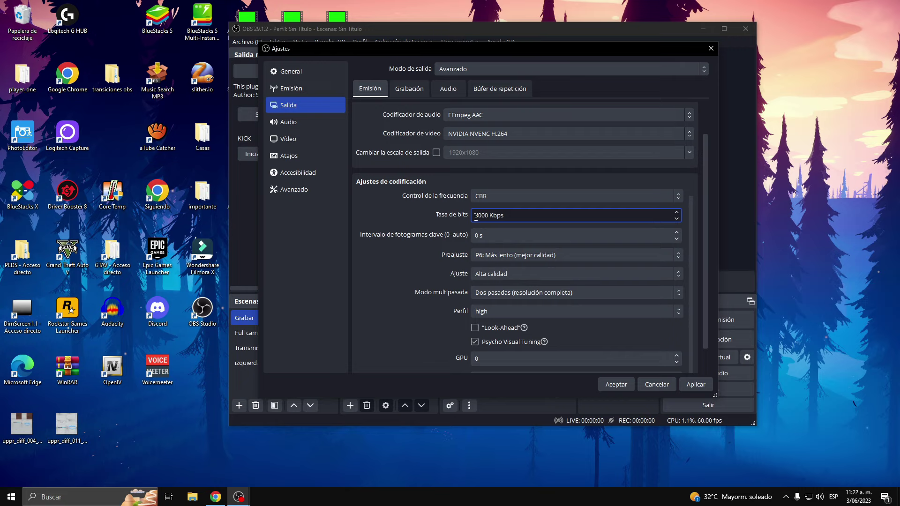
{"action": "key", "text": "BackSpace"}
{"action": "type", "text": "6"}
- Compare the bitrate with the upload speed in the Chrome speed test result, and return to the OBS settings
{"action": "left_click", "coordinate": [216, 497]}
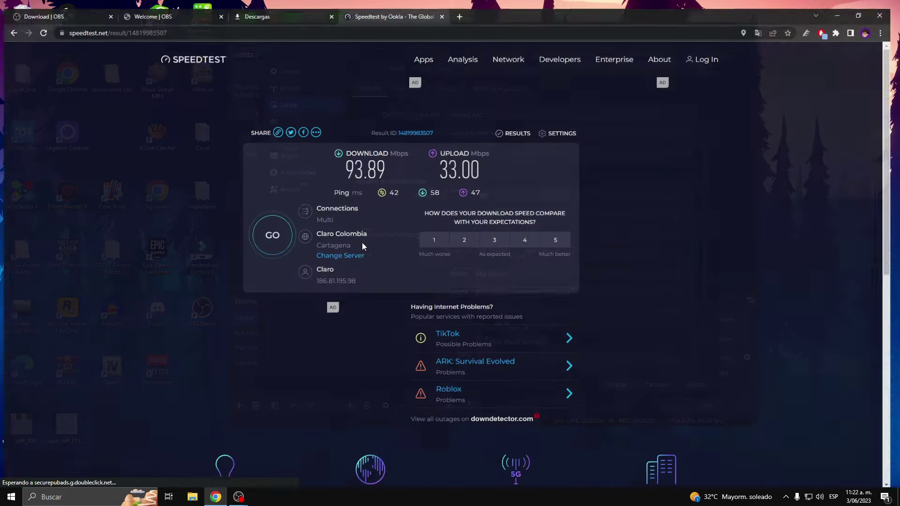
{"action": "left_click_drag", "start_coordinate": [499, 165], "coordinate": [443, 171]}
{"action": "left_click", "coordinate": [846, 7]}
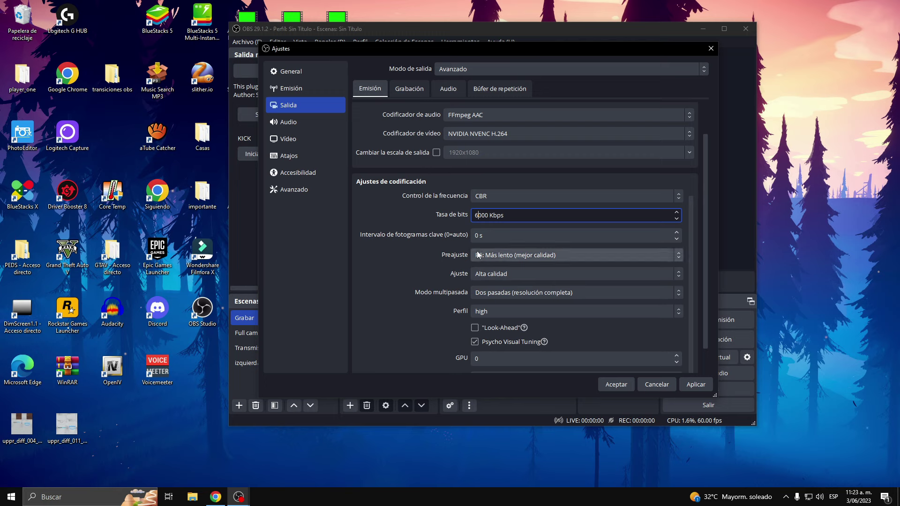
- Review the encoder presets for streaming and choose P6: Más lento (mejor calidad)
{"action": "left_click", "coordinate": [592, 257]}
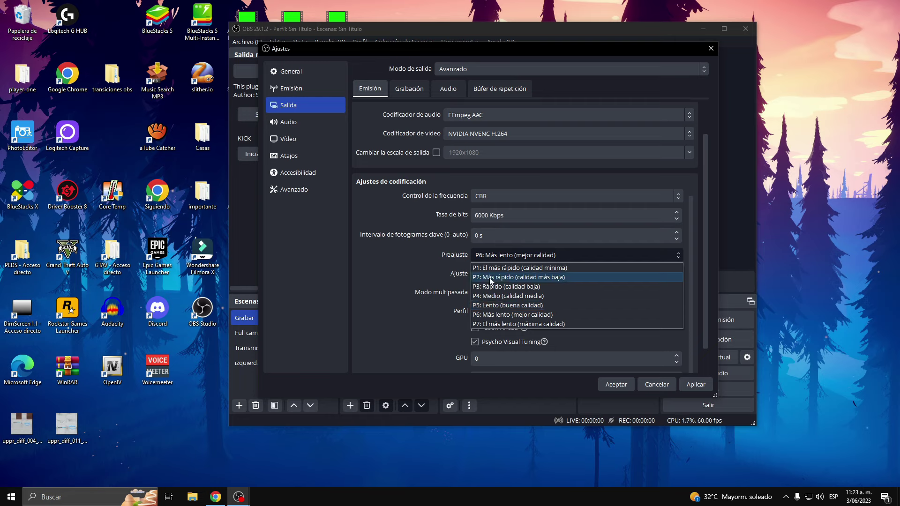
{"action": "left_click", "coordinate": [424, 279]}
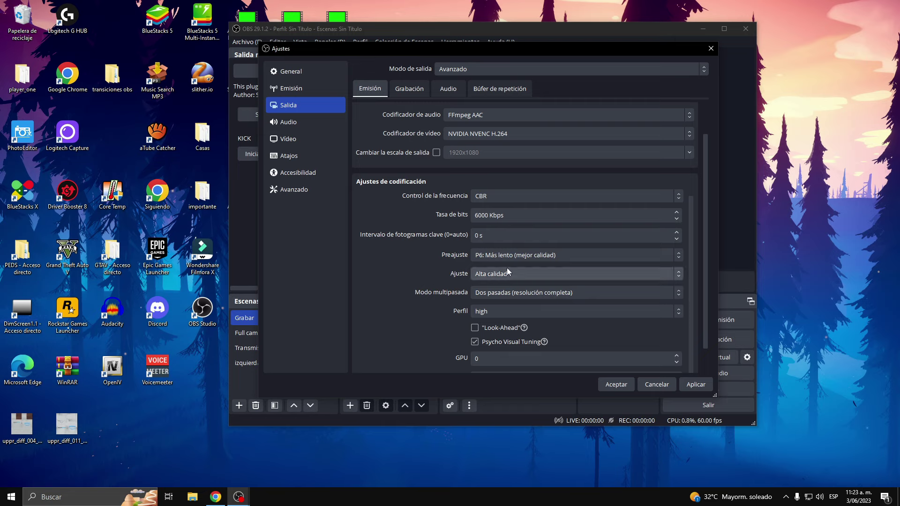
{"action": "left_click", "coordinate": [539, 255]}
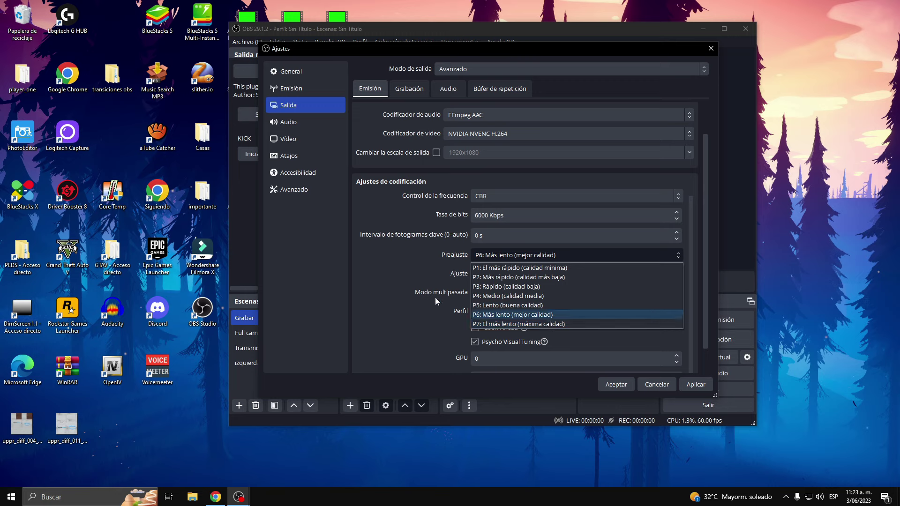
{"action": "left_click", "coordinate": [402, 265]}
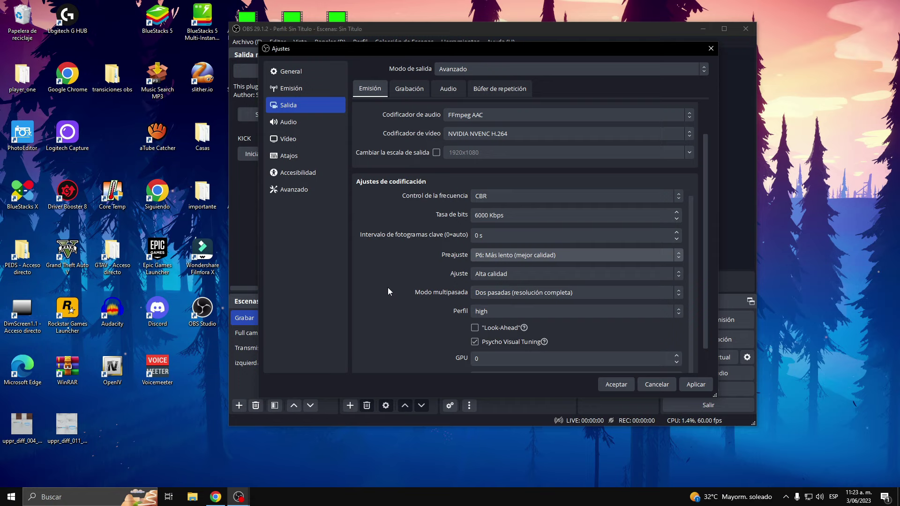
{"action": "left_click", "coordinate": [539, 253]}
{"action": "left_click", "coordinate": [496, 315]}
- Keep Alta calidad as the streaming encoder tuning and choose Dos pasadas (resolución completa) as the multipass mode
{"action": "left_click", "coordinate": [512, 274]}
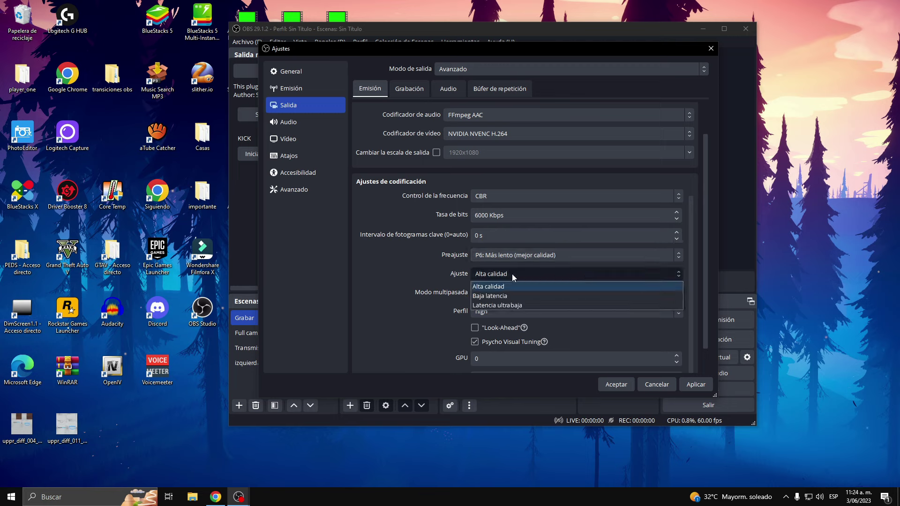
{"action": "left_click", "coordinate": [406, 277]}
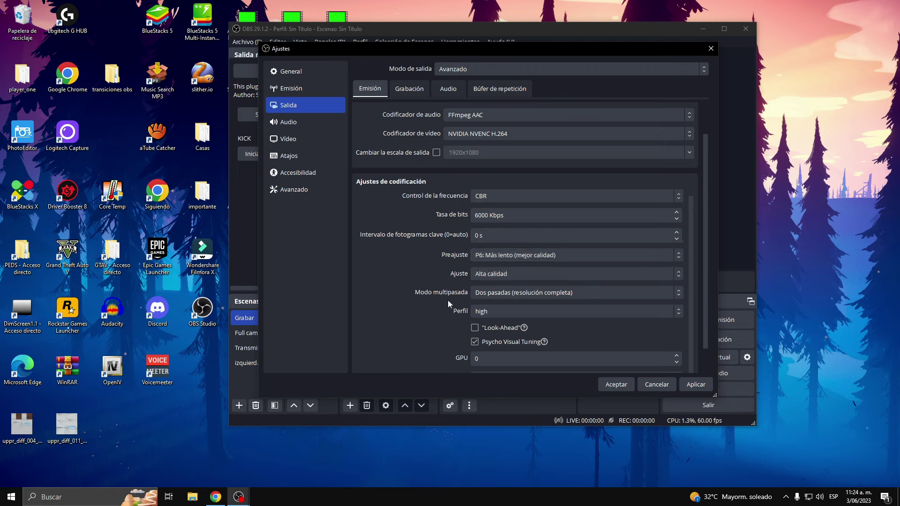
{"action": "left_click", "coordinate": [546, 294]}
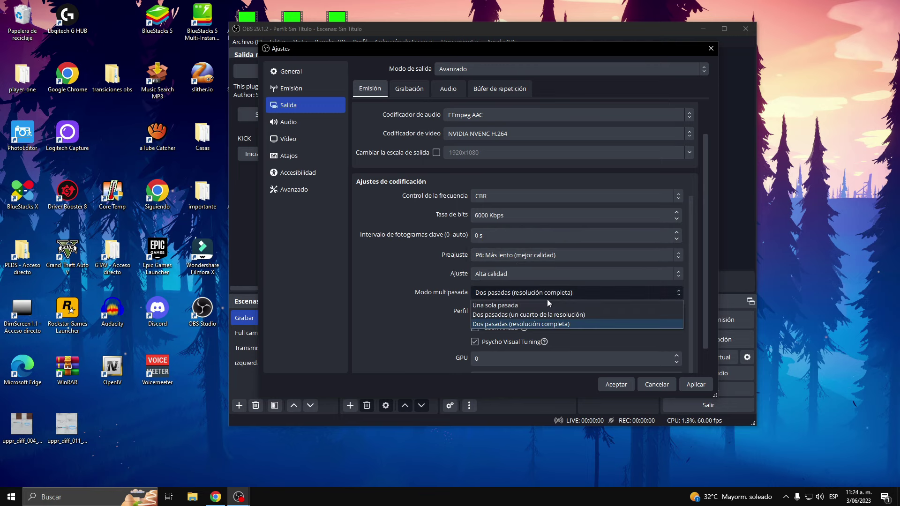
{"action": "left_click", "coordinate": [533, 324]}
- Review the encoder profile options, keeping high, and look over the remaining streaming encoding settings
{"action": "left_click", "coordinate": [479, 311]}
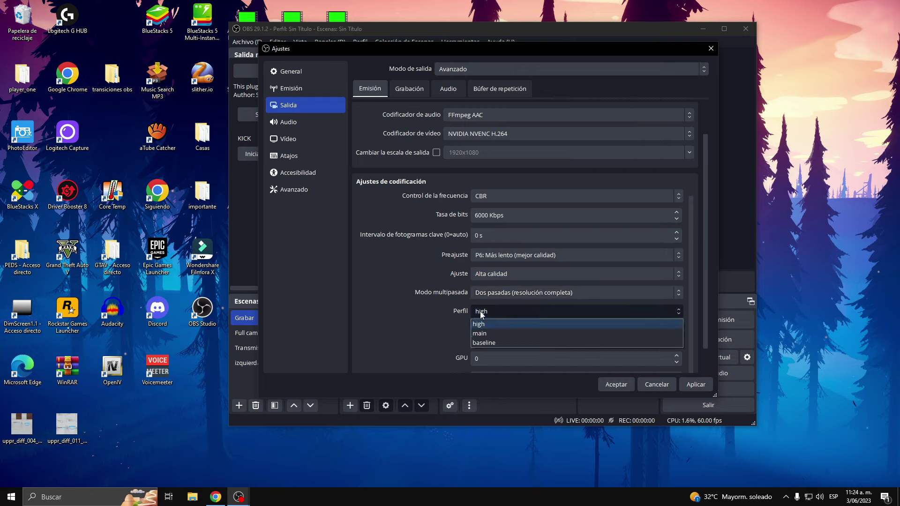
{"action": "left_click", "coordinate": [415, 329]}
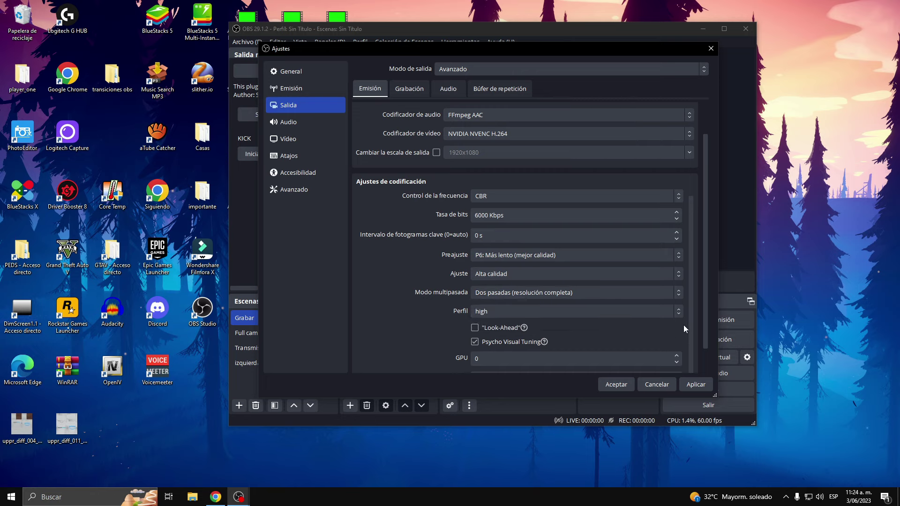
{"action": "scroll", "coordinate": [684, 325], "scroll_direction": "down", "scroll_amount": 2}
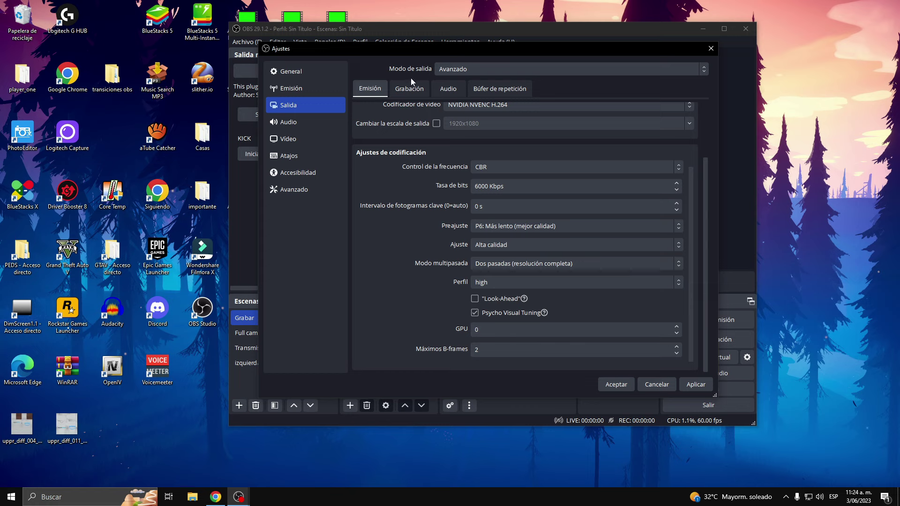
- Open the recording output settings, browse to the Videos yt folder for the recording path and cancel the selection
{"action": "left_click", "coordinate": [403, 90]}
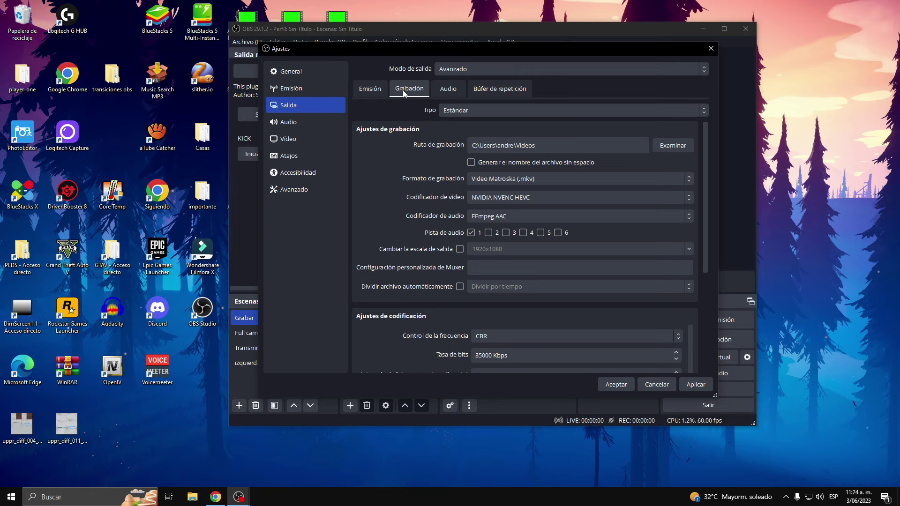
{"action": "left_click", "coordinate": [673, 145]}
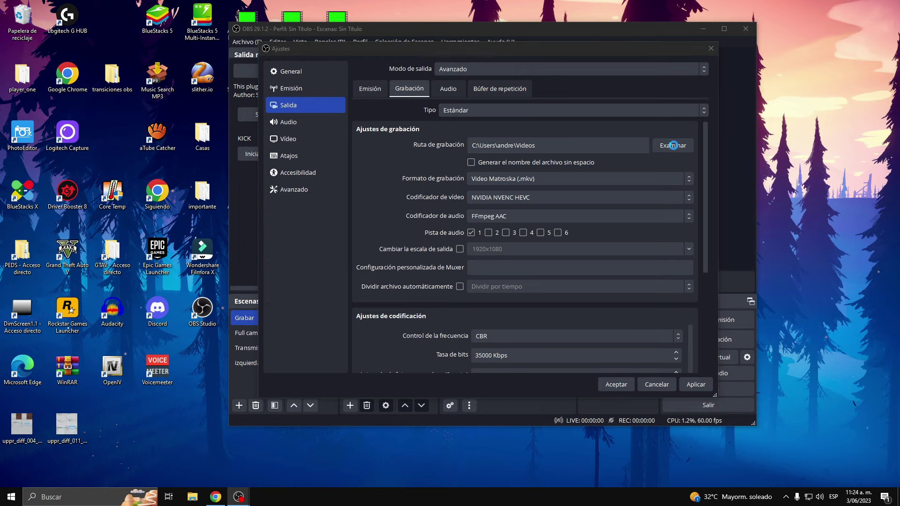
{"action": "scroll", "coordinate": [309, 131], "scroll_direction": "up", "scroll_amount": 8}
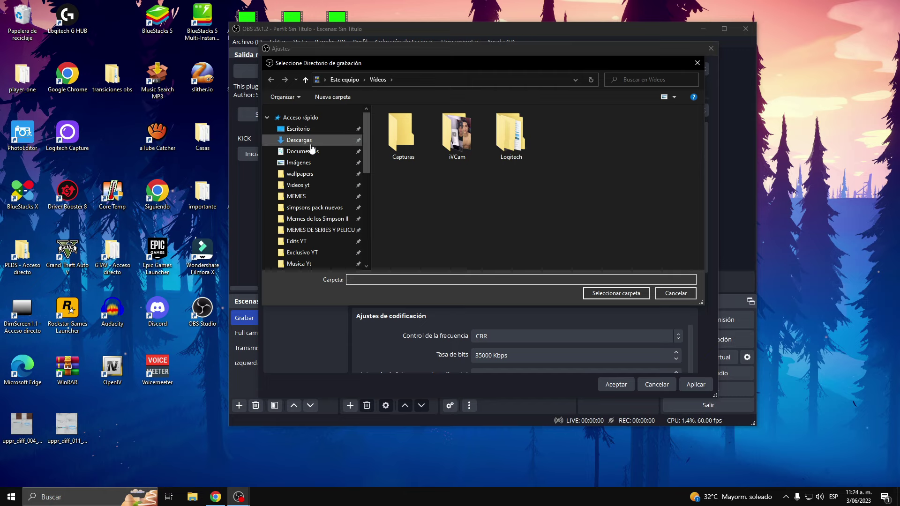
{"action": "left_click", "coordinate": [307, 188]}
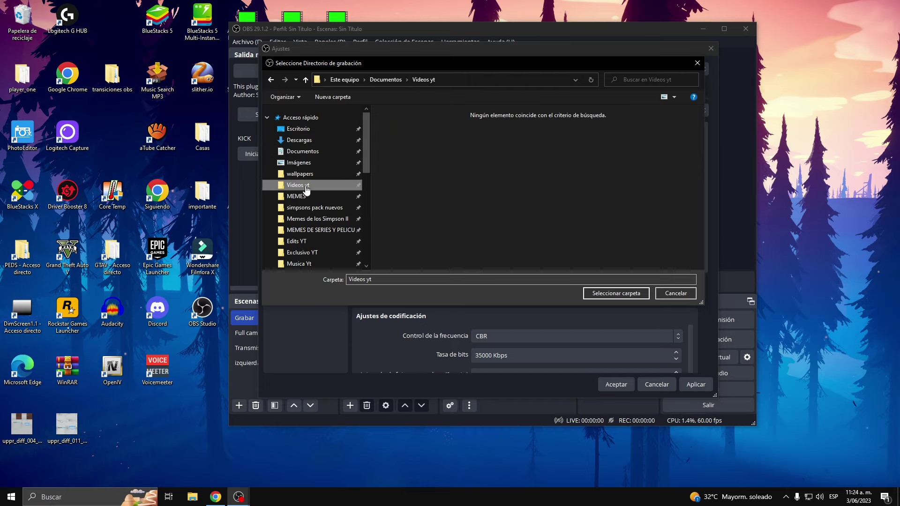
{"action": "left_click", "coordinate": [673, 293]}
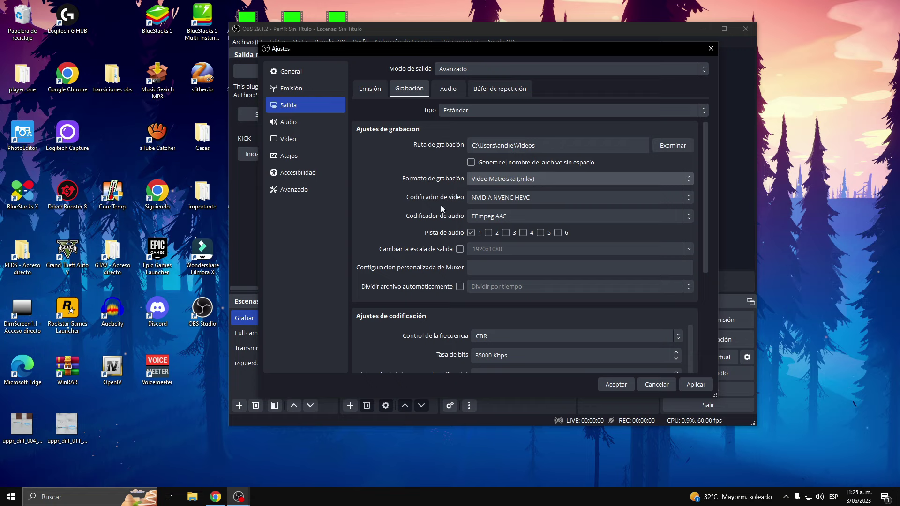
- Choose NVIDIA NVENC HEVC as the recording video encoder and enable rescaling of the recording output at 1920x1080
{"action": "left_click", "coordinate": [532, 198]}
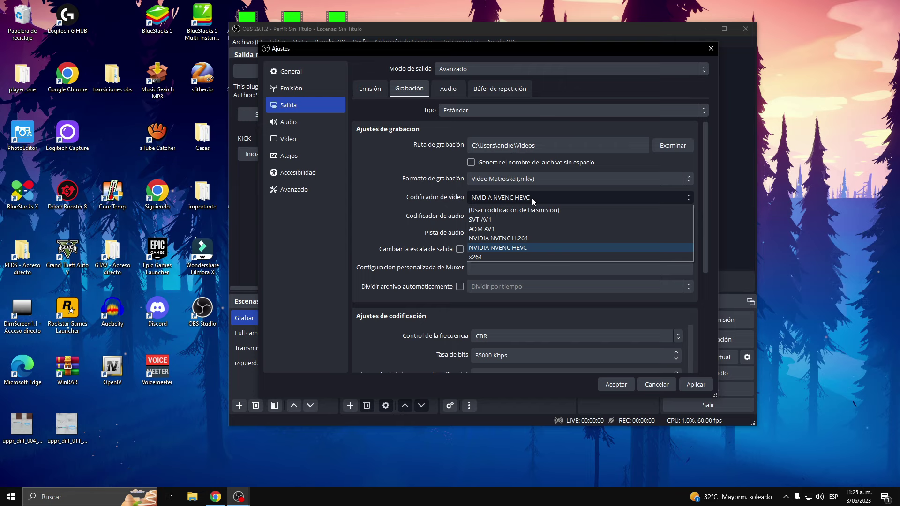
{"action": "left_click", "coordinate": [520, 247]}
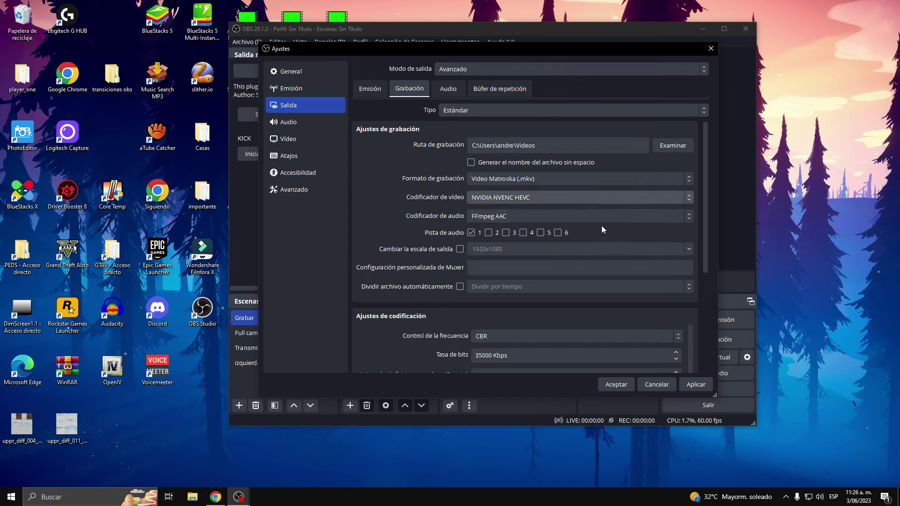
{"action": "left_click", "coordinate": [460, 249]}
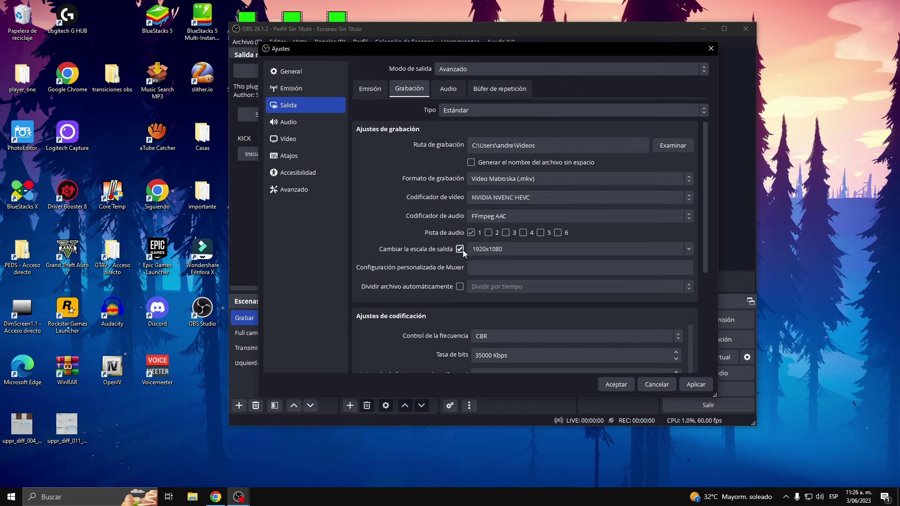
{"action": "double_click", "coordinate": [460, 249]}
{"action": "left_click", "coordinate": [460, 249]}
{"action": "left_click", "coordinate": [459, 249]}
{"action": "left_click", "coordinate": [688, 250]}
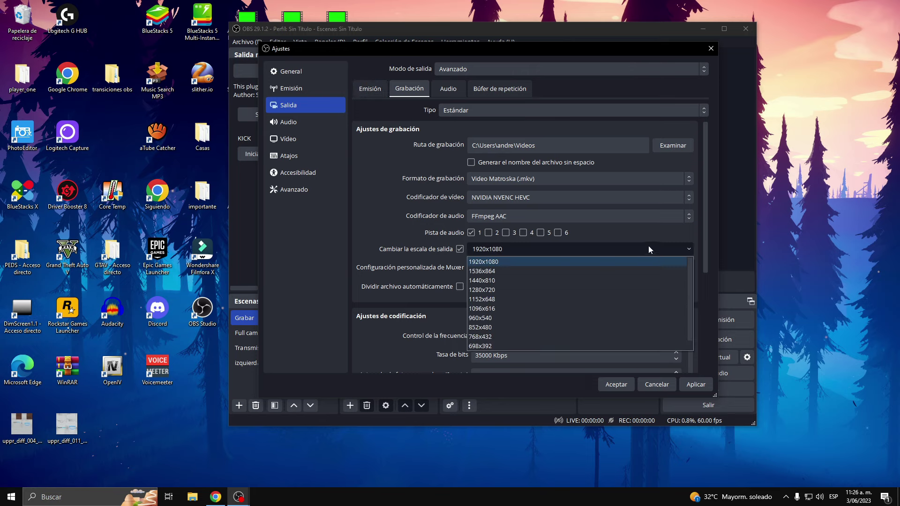
{"action": "left_click", "coordinate": [455, 258]}
- Edit the recording bitrate in the encoding settings, try another value and set it to 35000 Kbps
{"action": "scroll", "coordinate": [454, 256], "scroll_direction": "down", "scroll_amount": 5}
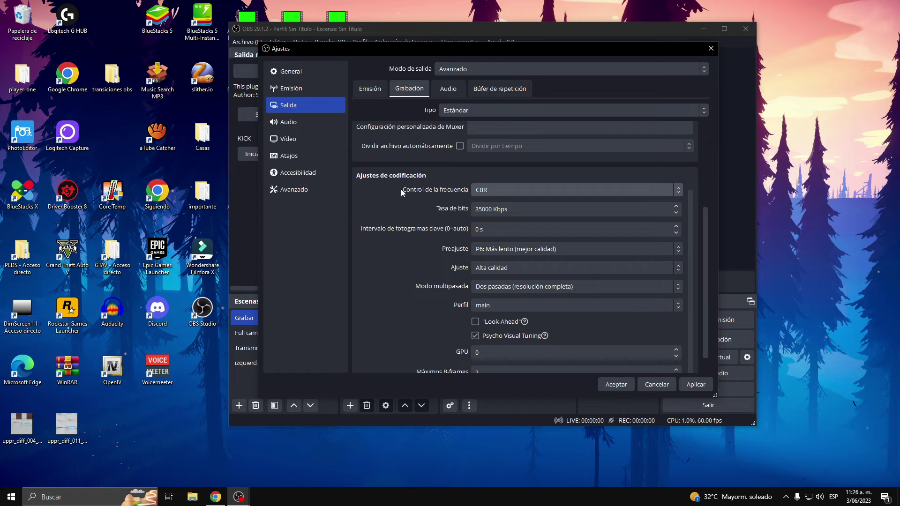
{"action": "left_click", "coordinate": [483, 209]}
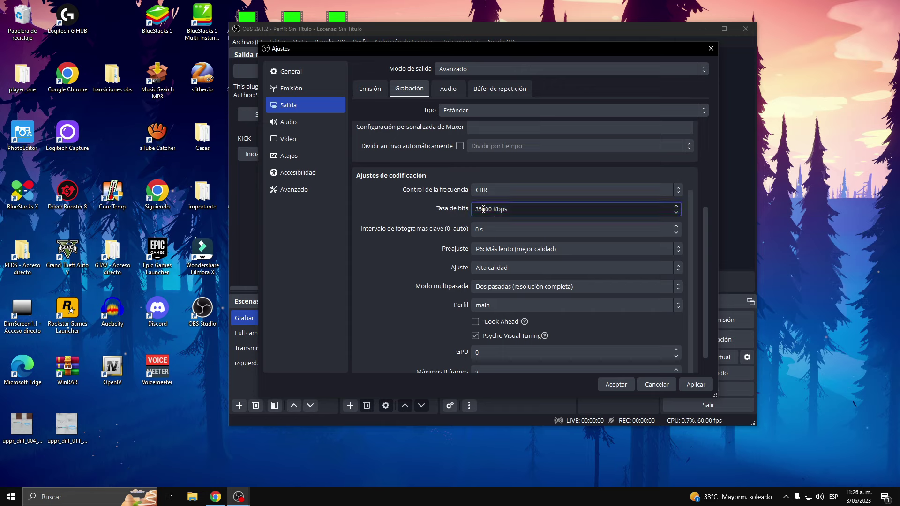
{"action": "key", "text": "BackSpace"}
{"action": "type", "text": "0"}
{"action": "key", "text": "BackSpace"}
{"action": "key", "text": "BackSpace"}
{"action": "type", "text": "25"}
{"action": "key", "text": "BackSpace"}
{"action": "key", "text": "BackSpace"}
{"action": "type", "text": "35"}
{"action": "left_click", "coordinate": [534, 207]}
{"action": "left_click_drag", "start_coordinate": [527, 211], "coordinate": [475, 209]}
{"action": "left_click", "coordinate": [514, 208]}
{"action": "left_click_drag", "start_coordinate": [202, 253], "coordinate": [475, 216]}
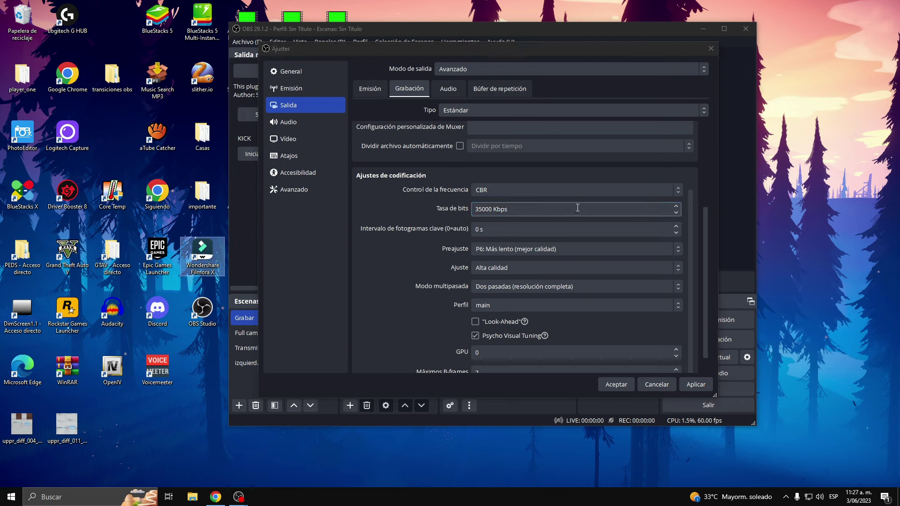
{"action": "left_click", "coordinate": [525, 209]}
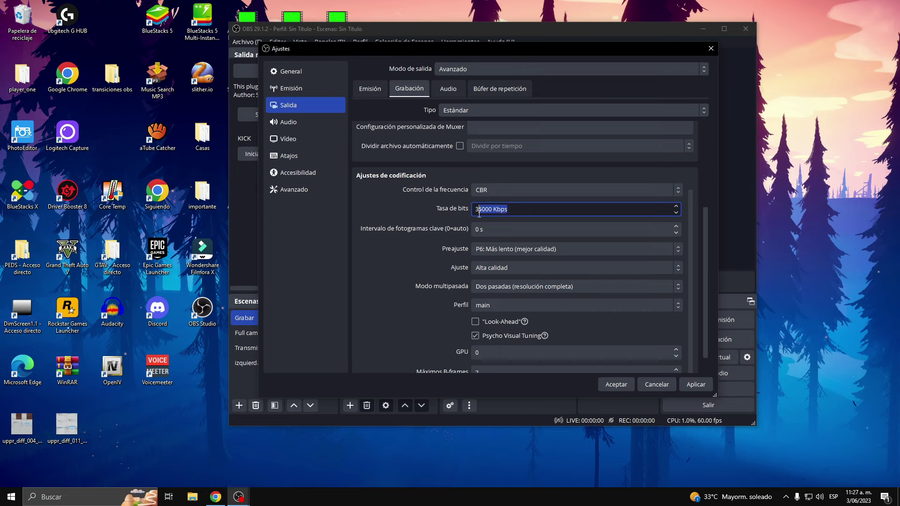
{"action": "left_click", "coordinate": [525, 209]}
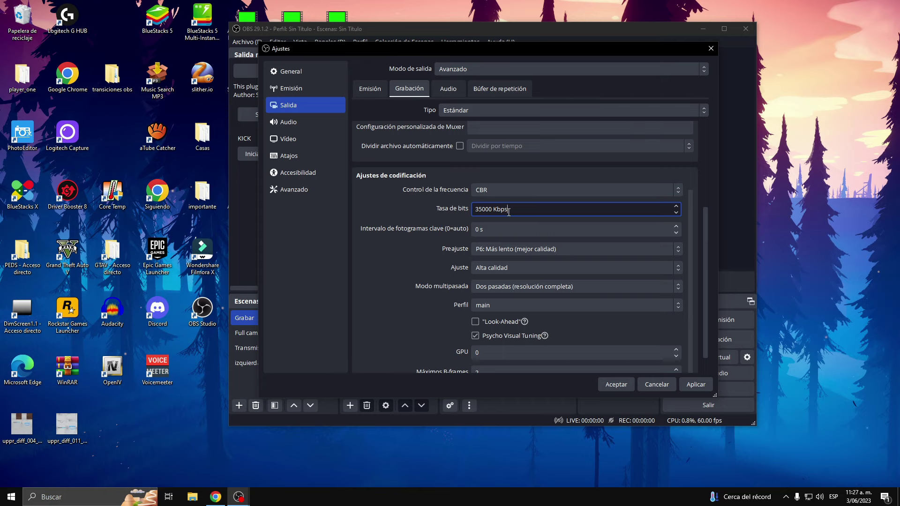
{"action": "left_click_drag", "start_coordinate": [474, 210], "coordinate": [504, 213]}
{"action": "left_click", "coordinate": [512, 209]}
- Review the recording encoder's profile options, the audio track bitrates and the replay buffer settings
{"action": "scroll", "coordinate": [690, 338], "scroll_direction": "down", "scroll_amount": 2}
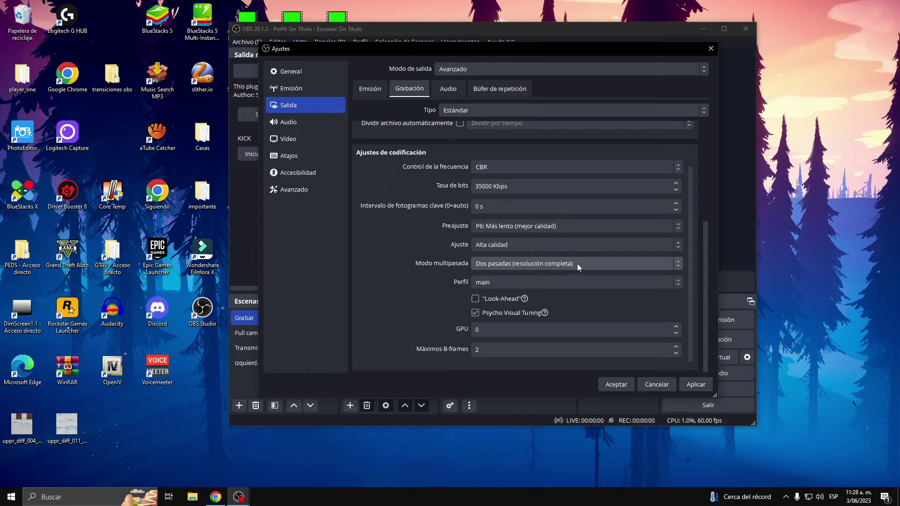
{"action": "left_click", "coordinate": [480, 283]}
{"action": "left_click", "coordinate": [422, 299]}
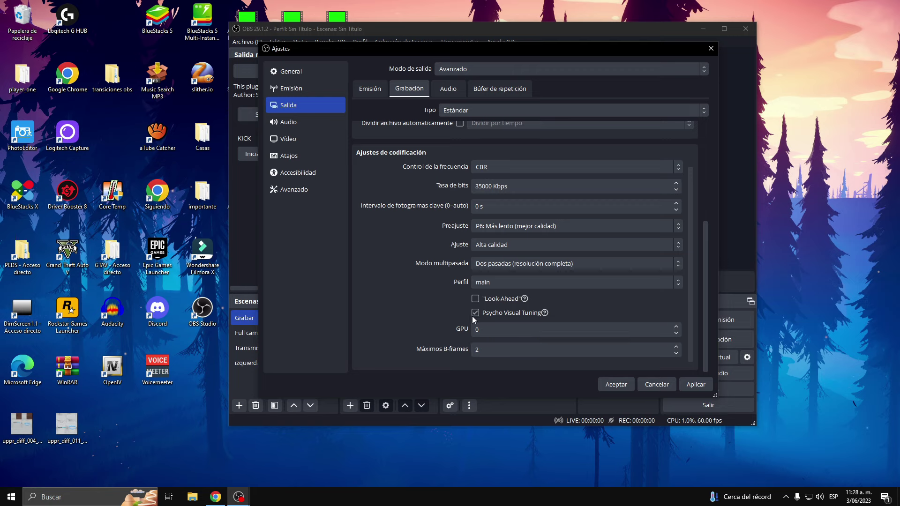
{"action": "left_click", "coordinate": [443, 88]}
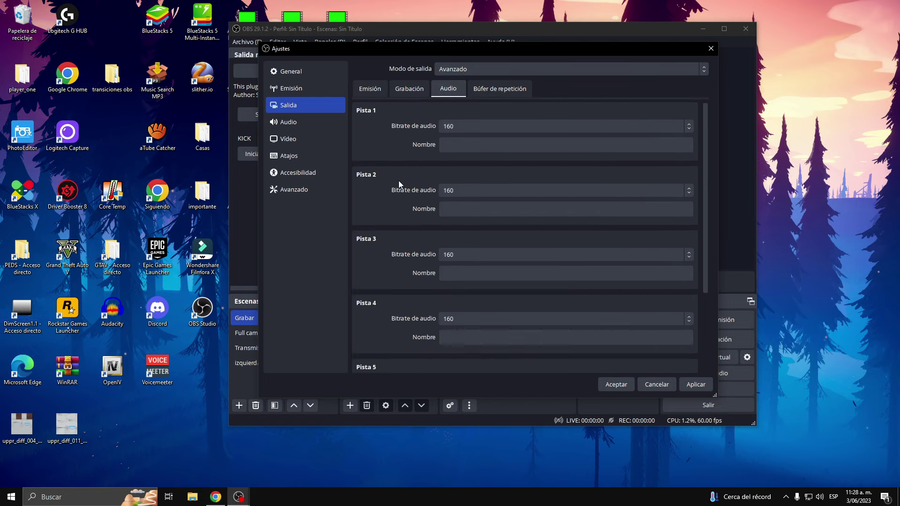
{"action": "left_click", "coordinate": [508, 88]}
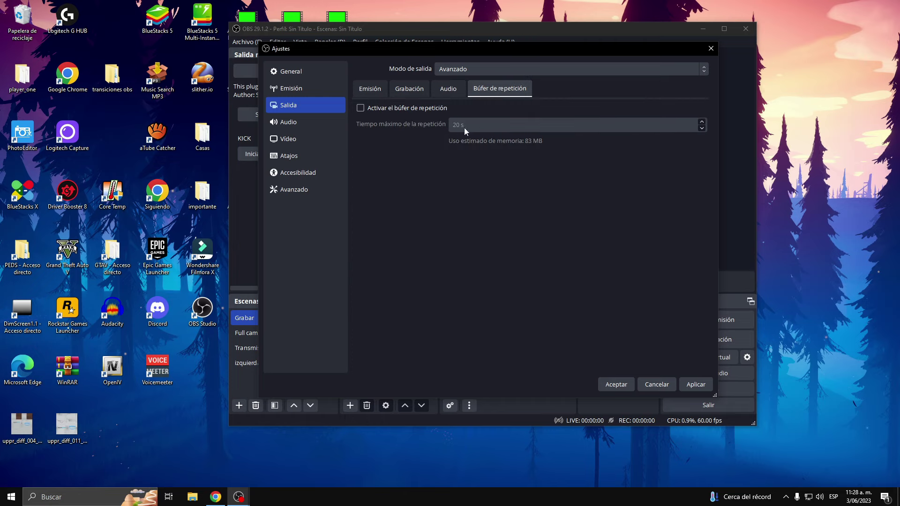
- Open the general audio settings and check the sample rate and channel options, keeping 48 kHz and Estéreo
{"action": "left_click", "coordinate": [308, 128]}
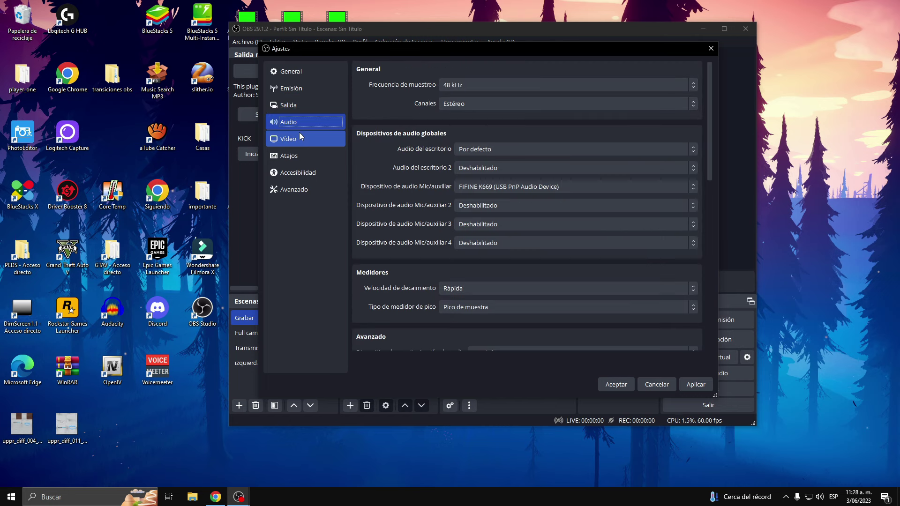
{"action": "left_click", "coordinate": [465, 86]}
{"action": "left_click", "coordinate": [465, 107]}
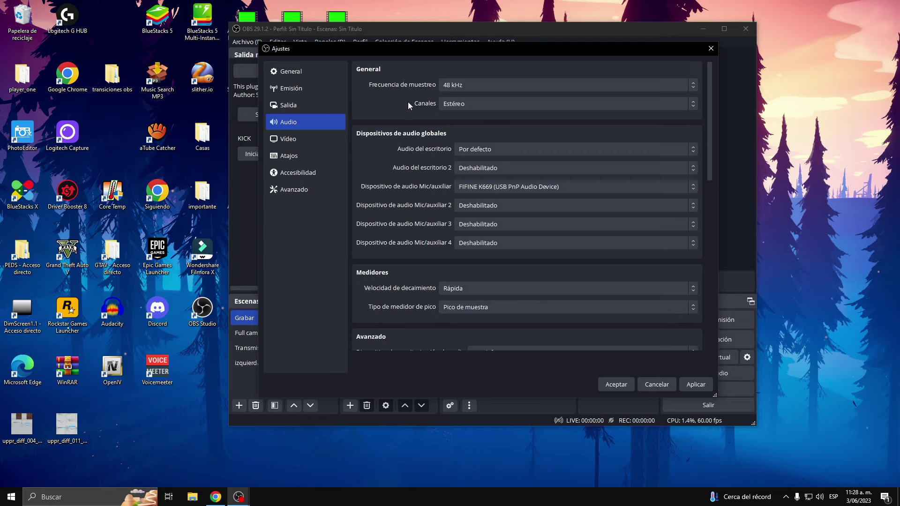
{"action": "left_click", "coordinate": [483, 105]}
{"action": "left_click", "coordinate": [443, 116]}
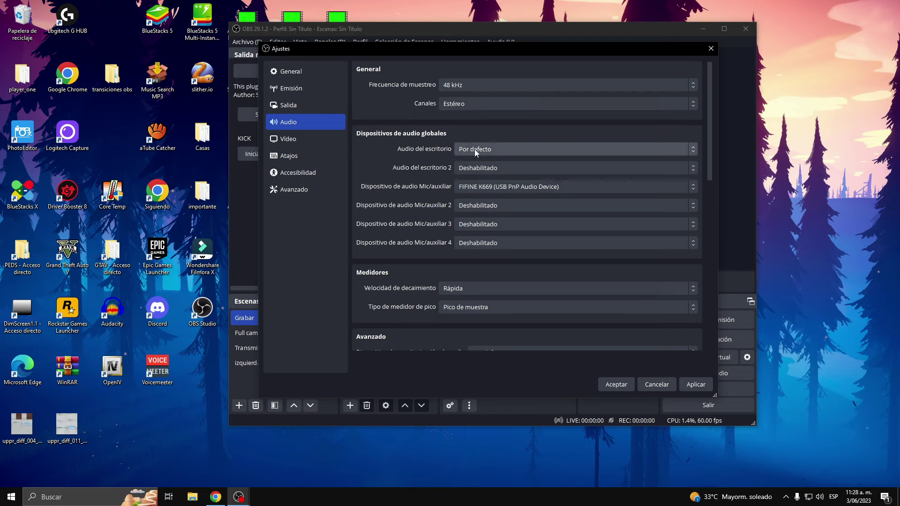
- Keep the desktop audio device on Por defecto and choose FIFINE K669 (USB PnP Audio Device) as the first Mic/auxiliary device
{"action": "left_click", "coordinate": [511, 150]}
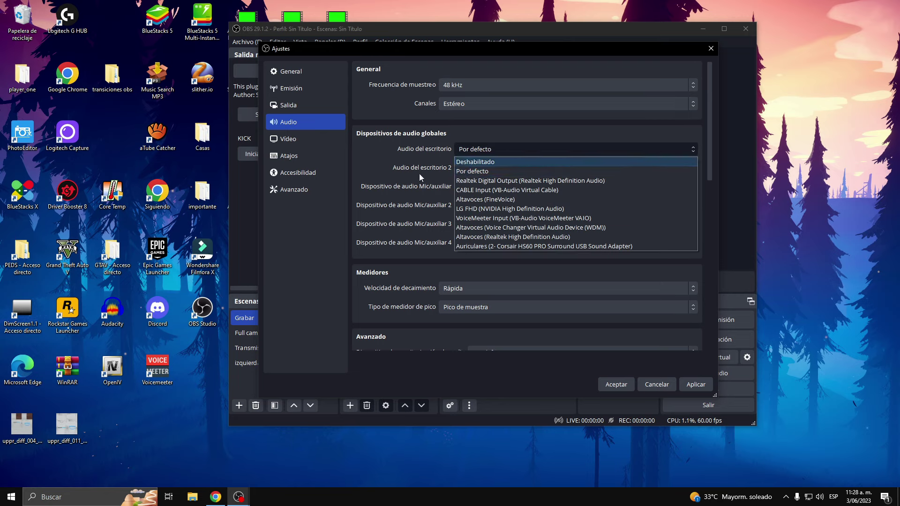
{"action": "left_click", "coordinate": [489, 147]}
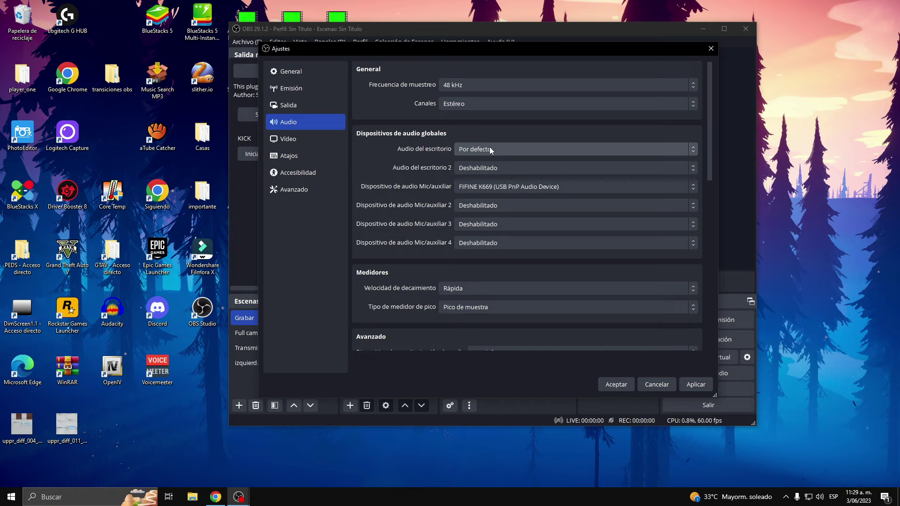
{"action": "left_click", "coordinate": [489, 147]}
{"action": "left_click", "coordinate": [489, 147]}
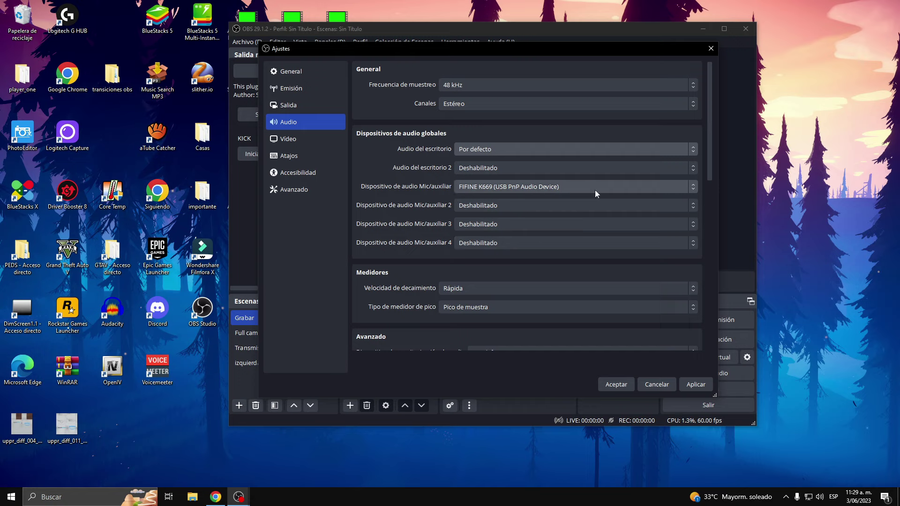
{"action": "left_click", "coordinate": [611, 186]}
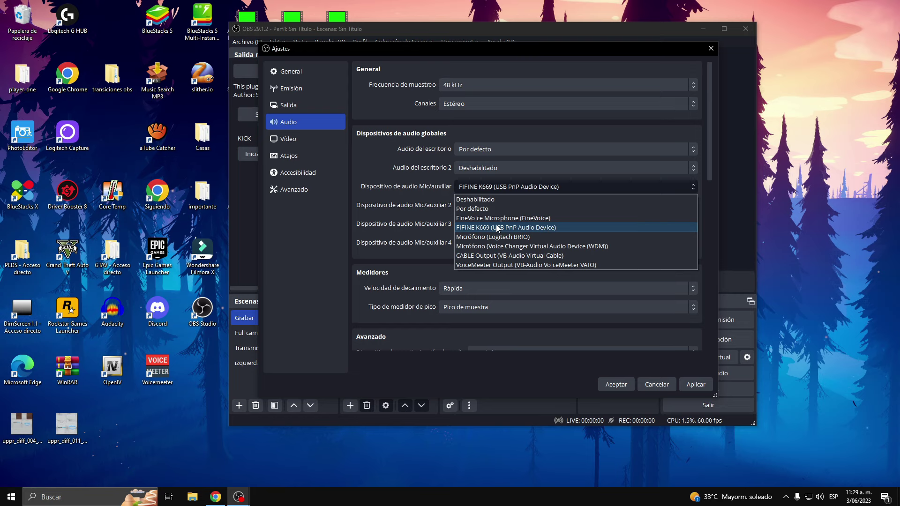
{"action": "left_click", "coordinate": [532, 230]}
{"action": "left_click_drag", "start_coordinate": [710, 167], "coordinate": [694, 112]}
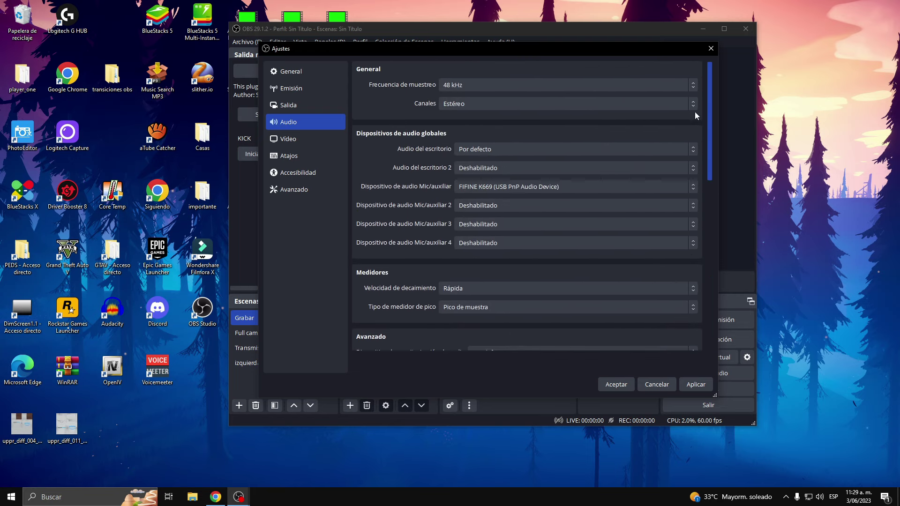
- In the video settings keep base and output resolution at 1920x1080, choose 60 as the common FPS value and apply the settings
{"action": "left_click", "coordinate": [306, 146]}
{"action": "left_click", "coordinate": [631, 69]}
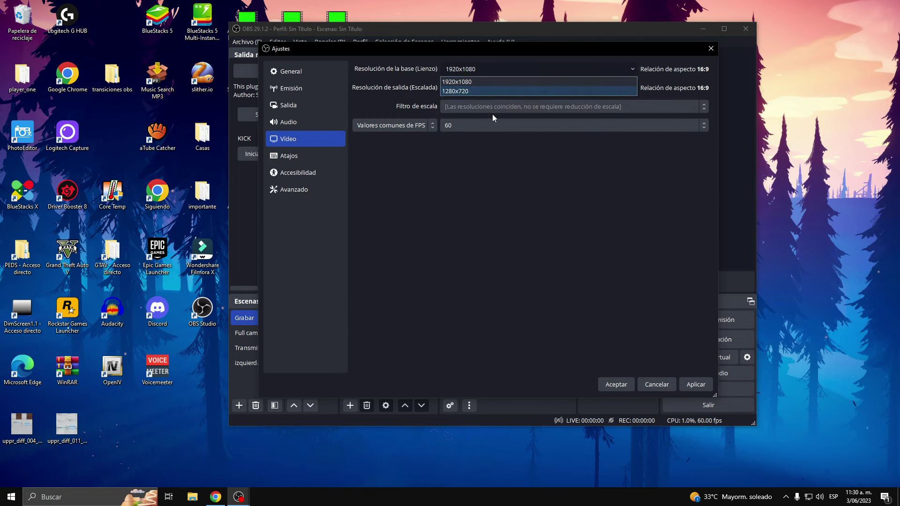
{"action": "left_click", "coordinate": [532, 182]}
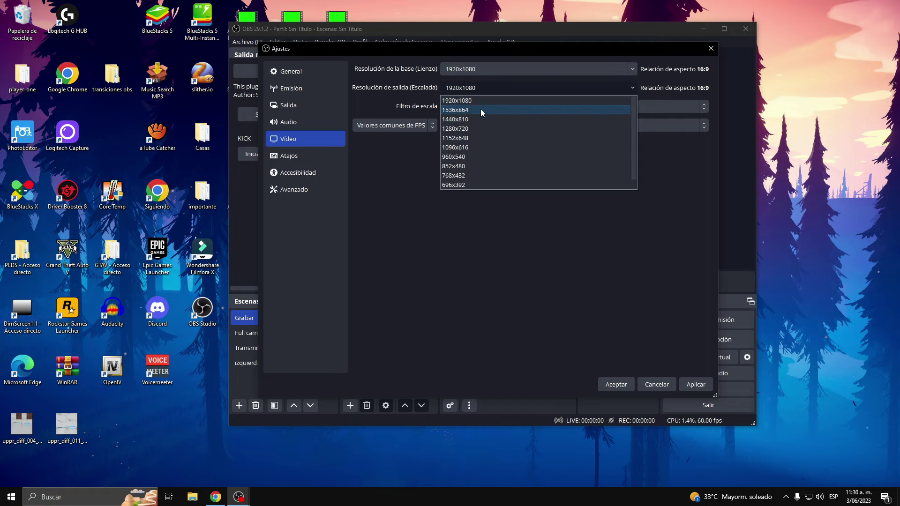
{"action": "left_click", "coordinate": [372, 249]}
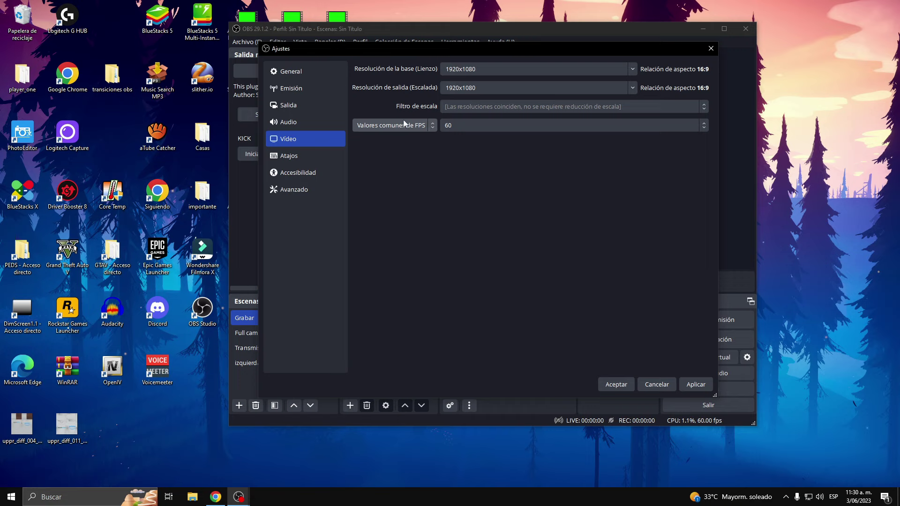
{"action": "left_click", "coordinate": [703, 124]}
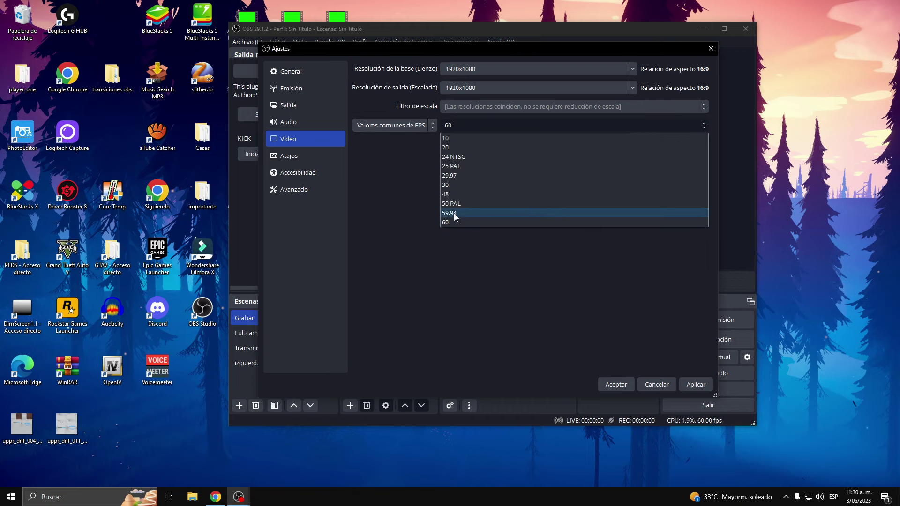
{"action": "left_click", "coordinate": [448, 222]}
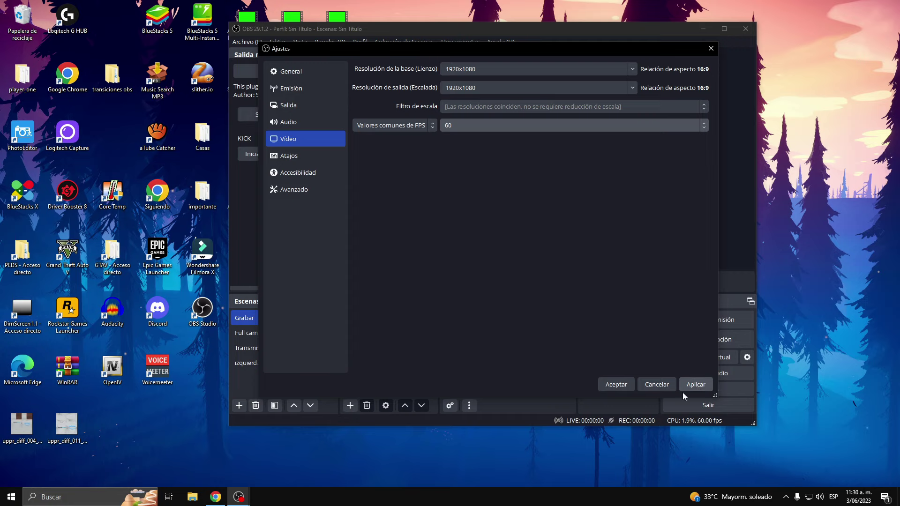
{"action": "left_click", "coordinate": [694, 389]}
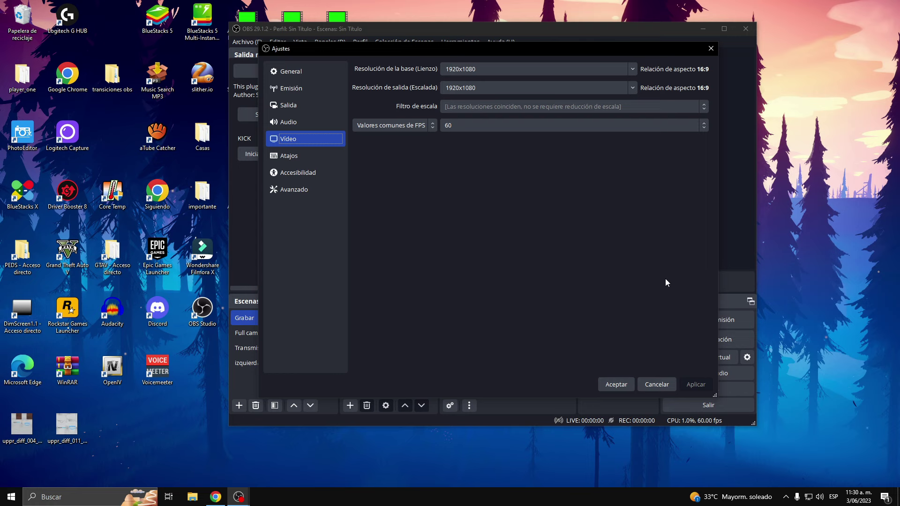
- Look over the hotkey settings and close the settings dialog
{"action": "left_click", "coordinate": [293, 160]}
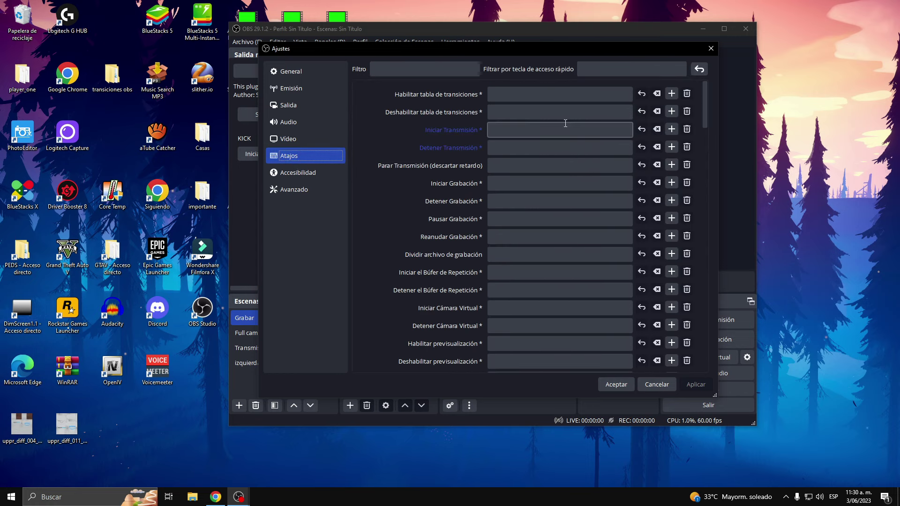
{"action": "left_click_drag", "start_coordinate": [705, 111], "coordinate": [699, 80]}
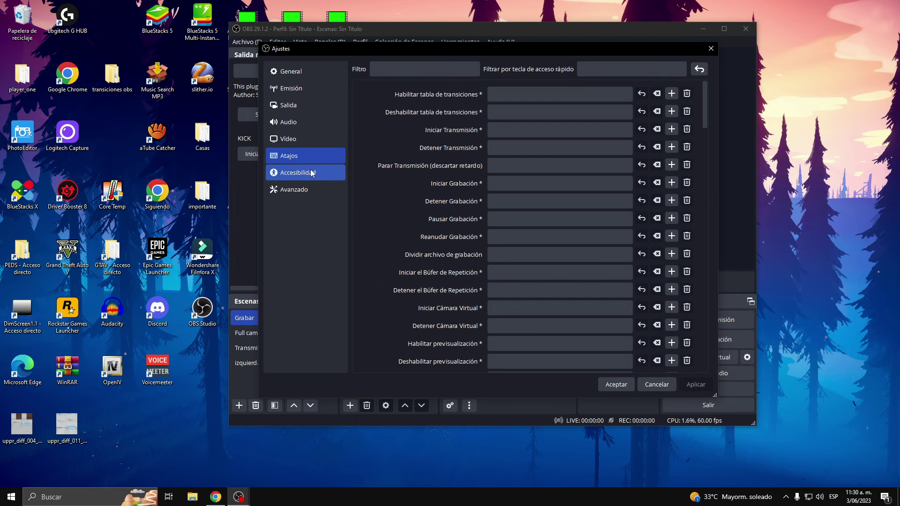
{"action": "key", "text": "Escape"}
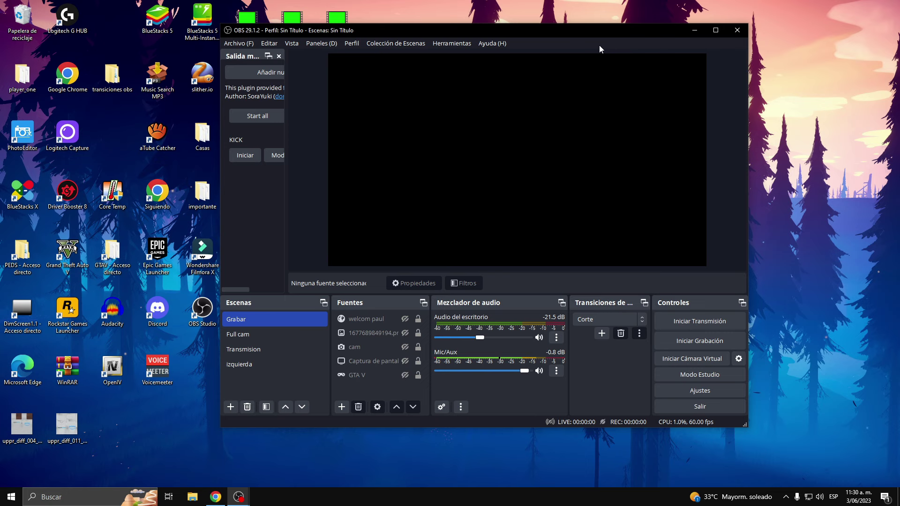
- Check both open OBS windows and minimise them to leave the desktop clear
{"action": "left_click", "coordinate": [690, 32]}
{"action": "mouse_move", "coordinate": [239, 497]}
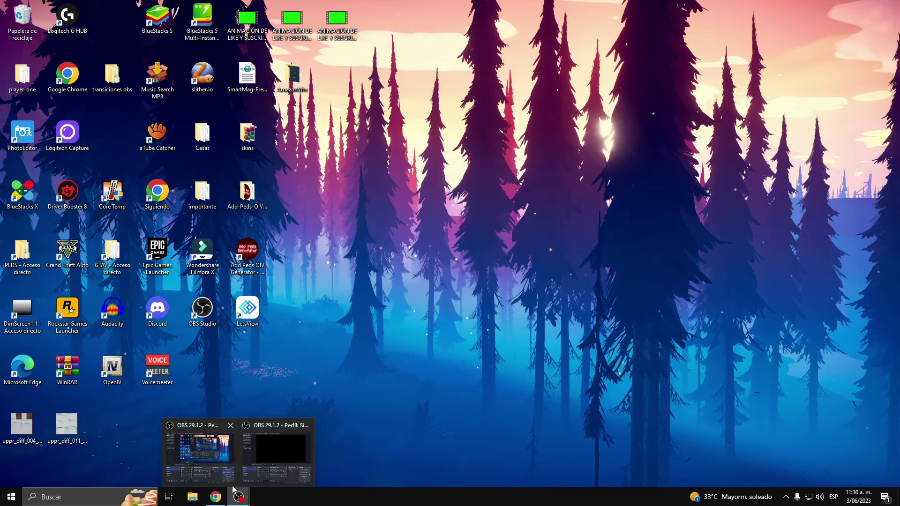
{"action": "left_click", "coordinate": [199, 448]}
{"action": "left_click", "coordinate": [663, 38]}
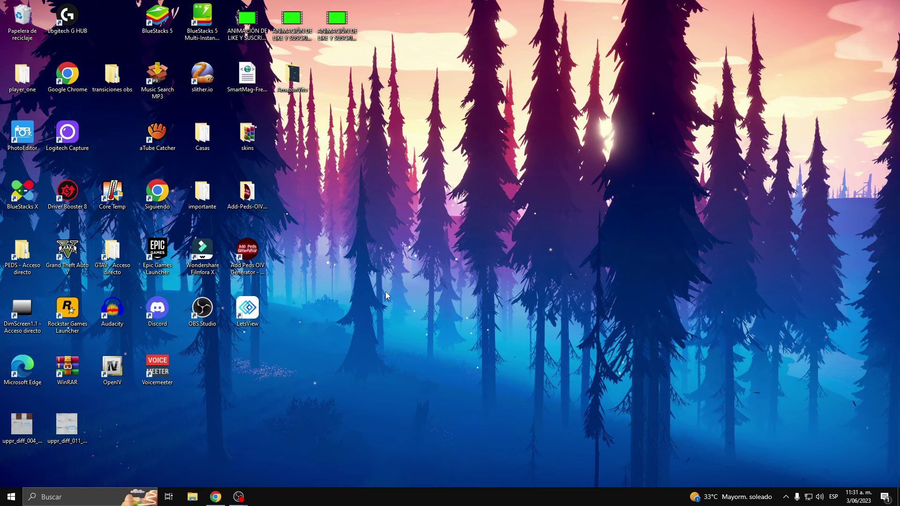
{"action": "mouse_move", "coordinate": [238, 497]}
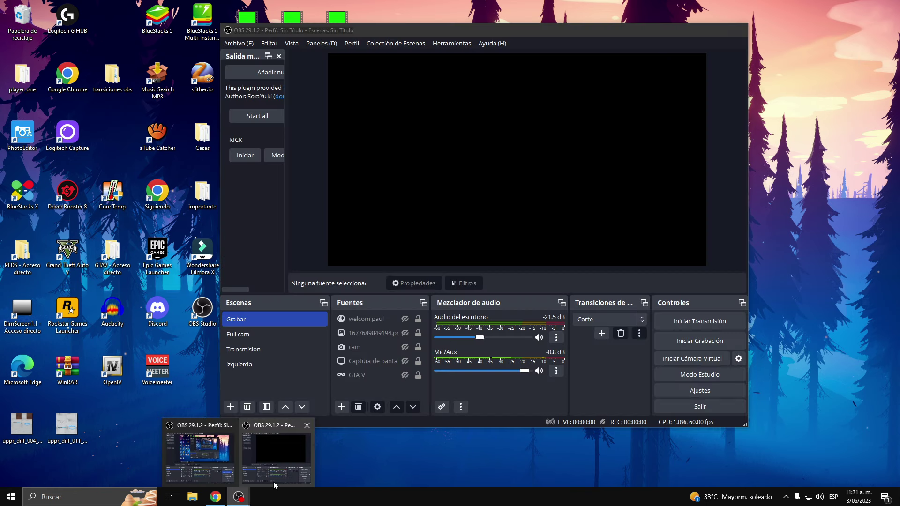
{"action": "left_click", "coordinate": [274, 481]}
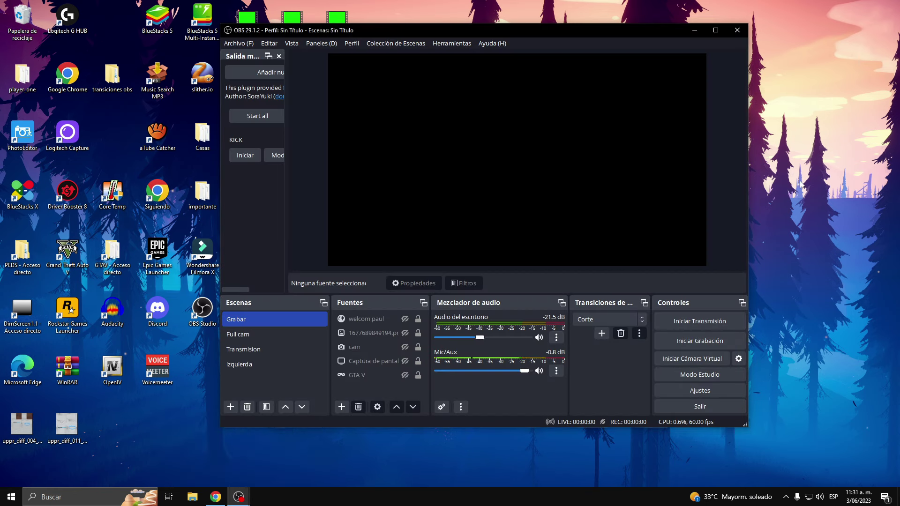
{"action": "left_click", "coordinate": [694, 30]}
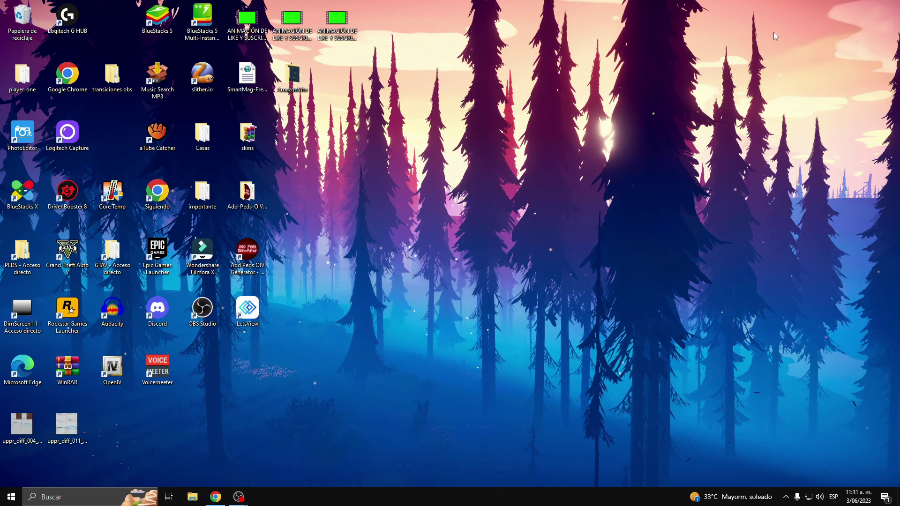